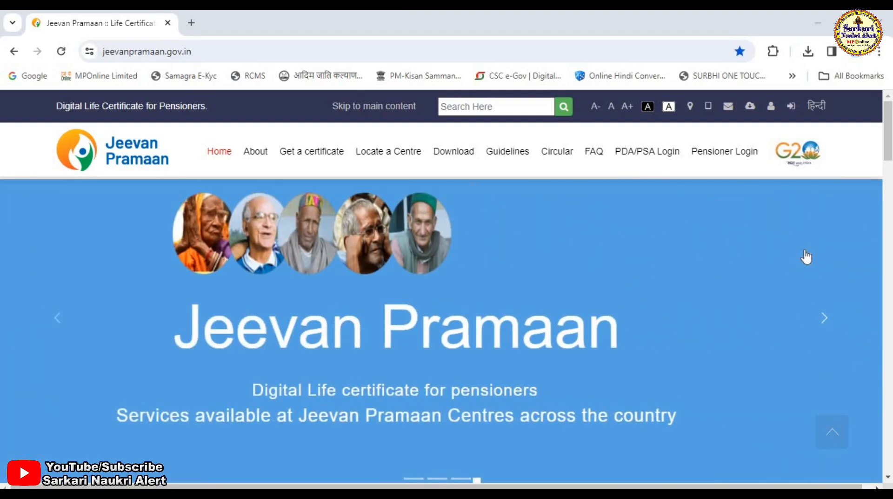
Open the Jeevan Pramaan application Download page in the browser.
scroll(806, 257, "down", 6)
scroll(808, 258, "up", 6)
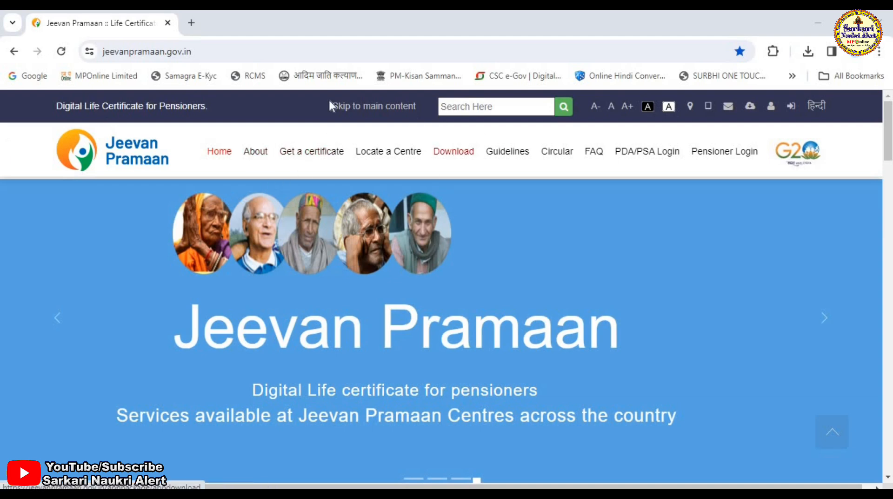
left_click(304, 17)
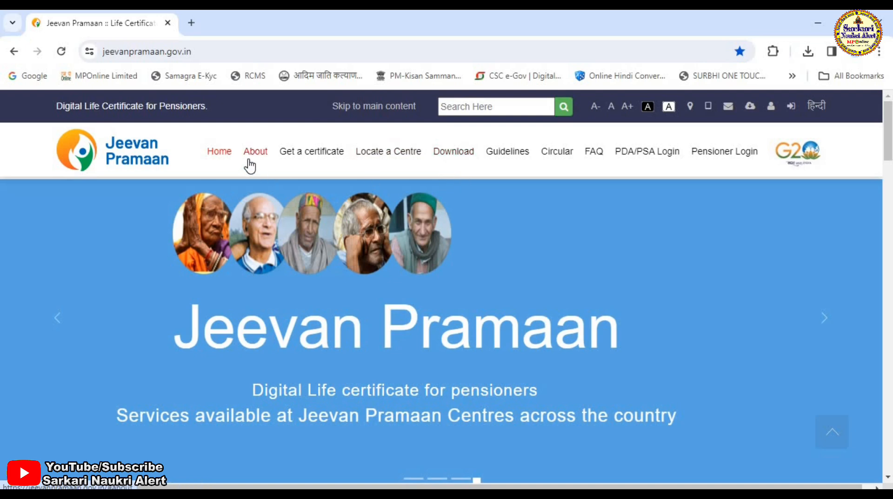
left_click(454, 158)
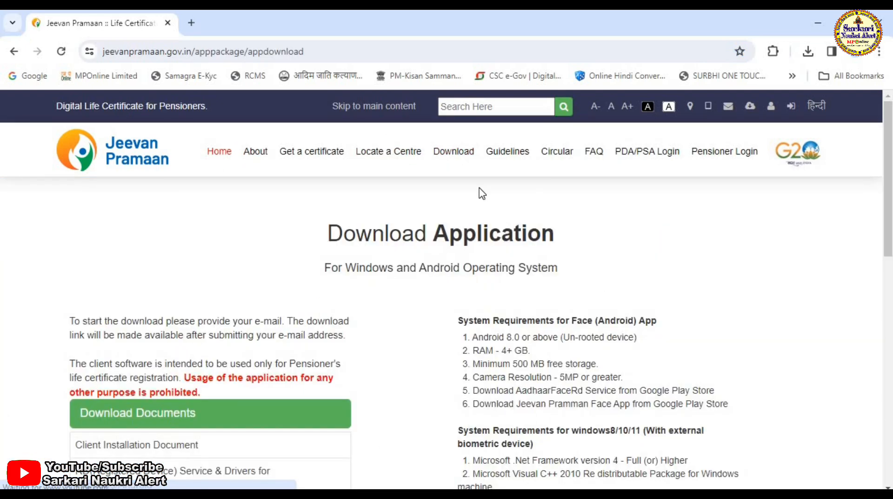
Fill in your e-mail and the captcha code, and agree to download.
scroll(468, 189, "down", 3)
scroll(470, 191, "down", 2)
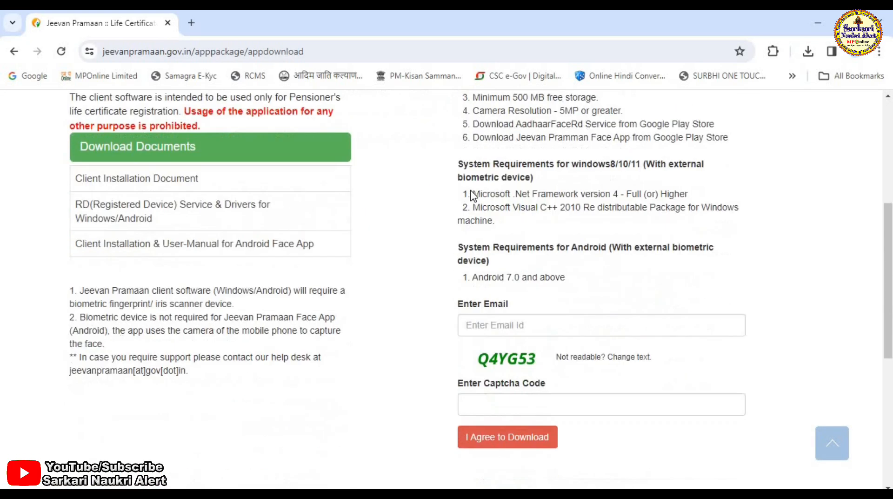
scroll(470, 190, "down", 3)
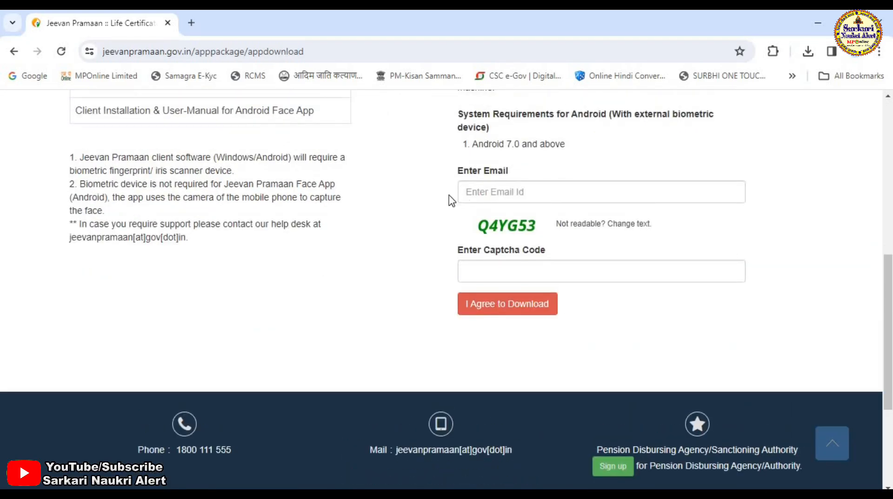
scroll(444, 199, "up", 1)
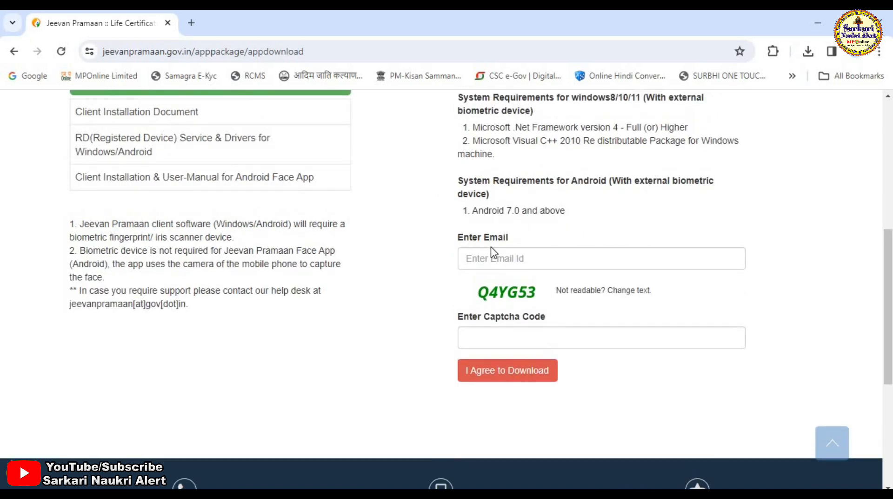
scroll(495, 253, "up", 1)
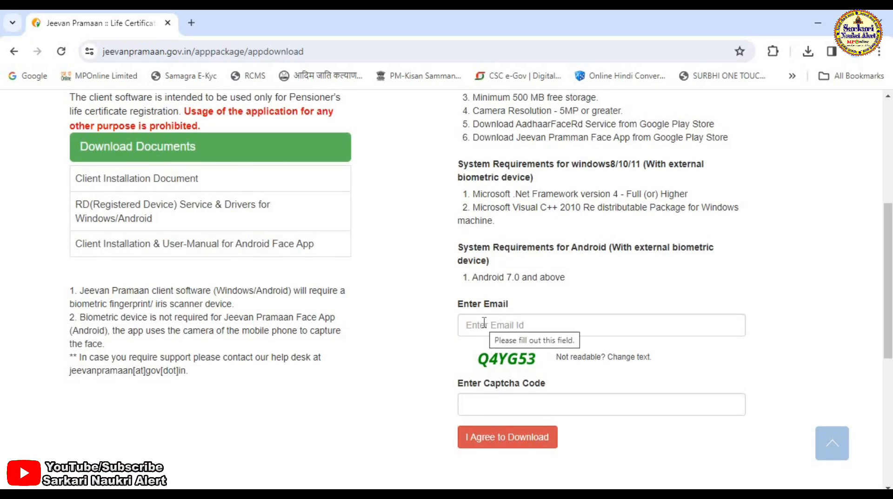
left_click(486, 401)
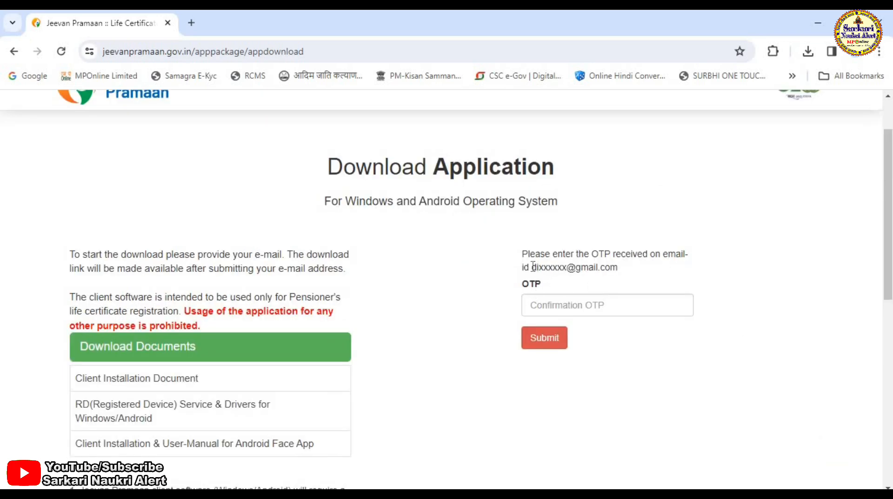
Enter the confirmation OTP mailed to your address and submit, then open the Download link e-mail.
left_click_drag(532, 268, 626, 270)
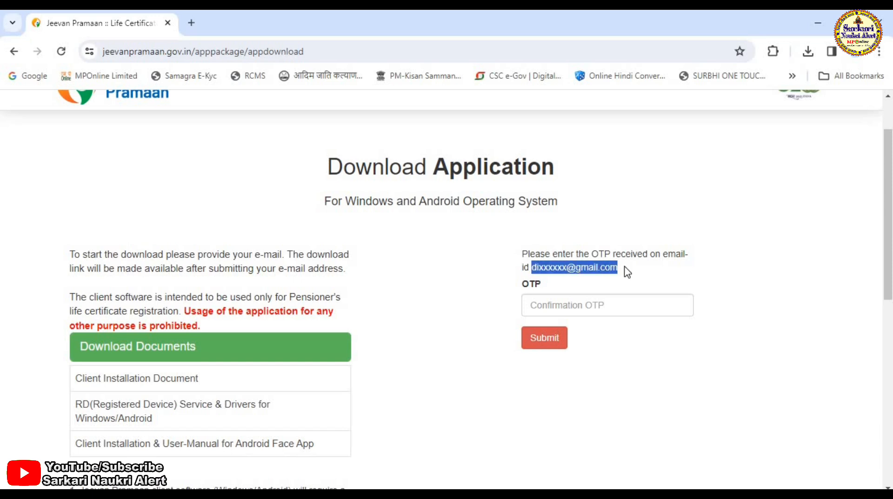
left_click(589, 303)
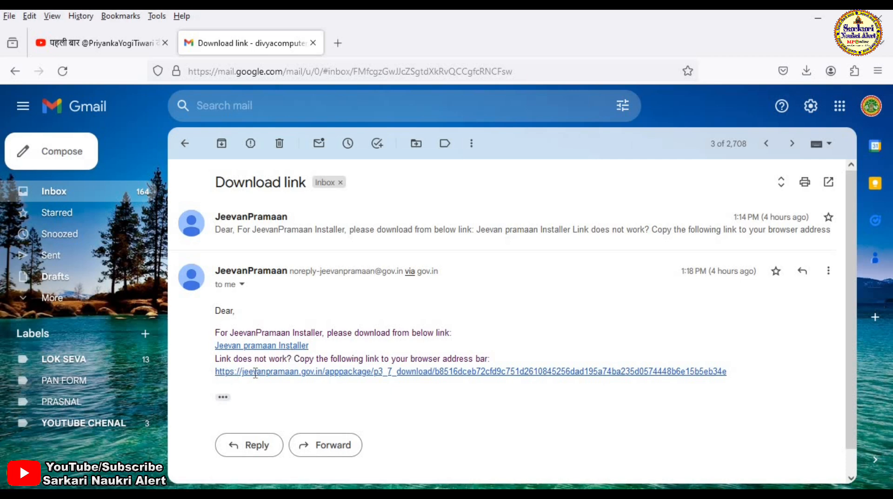
Fetch the installer via the Jeevan pramaan Installer link, then leave the browser for the desktop.
left_click_drag(207, 372, 318, 376)
left_click(394, 412)
left_click(339, 43)
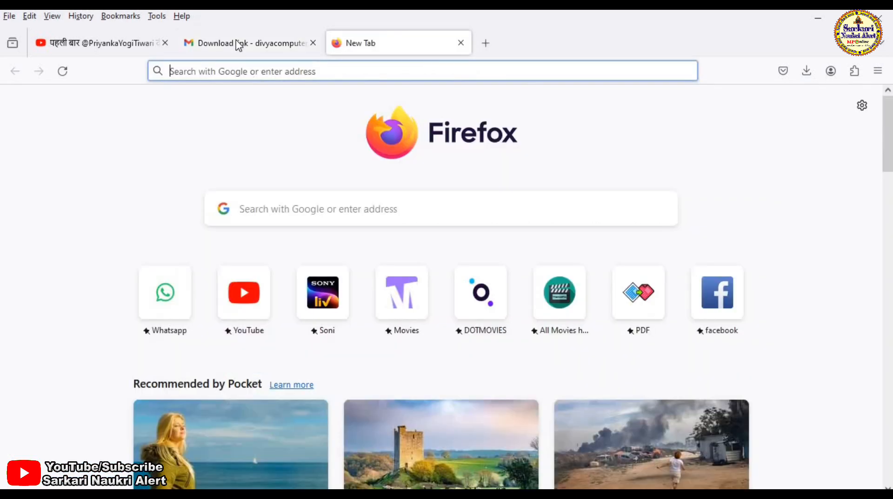
left_click(238, 43)
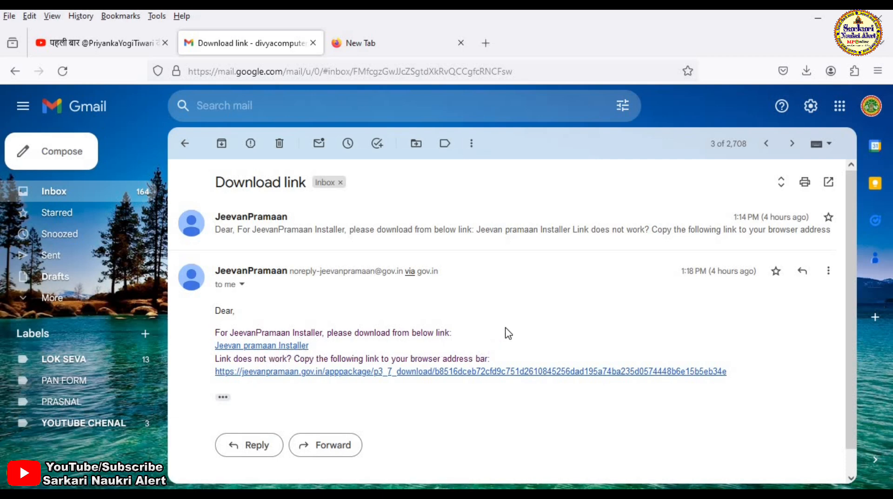
left_click(433, 46)
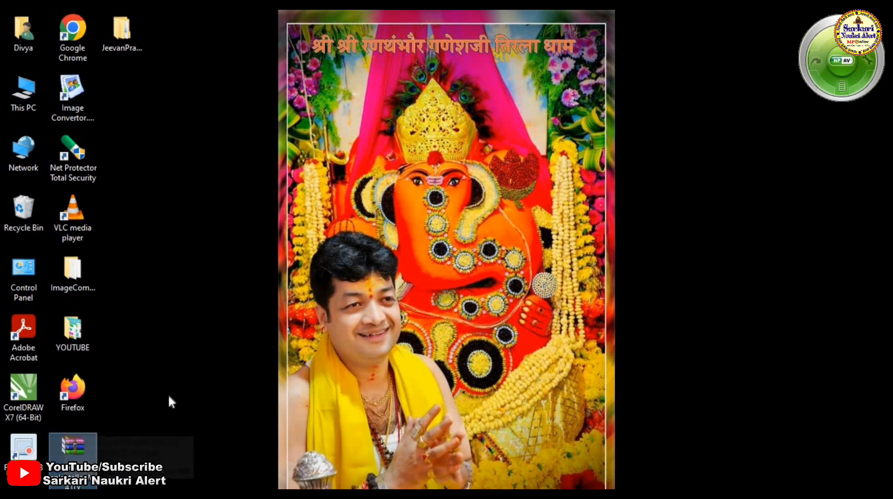
Open the extracted Jeevan Pramaan installer folder in a maximized window.
right_click(74, 449)
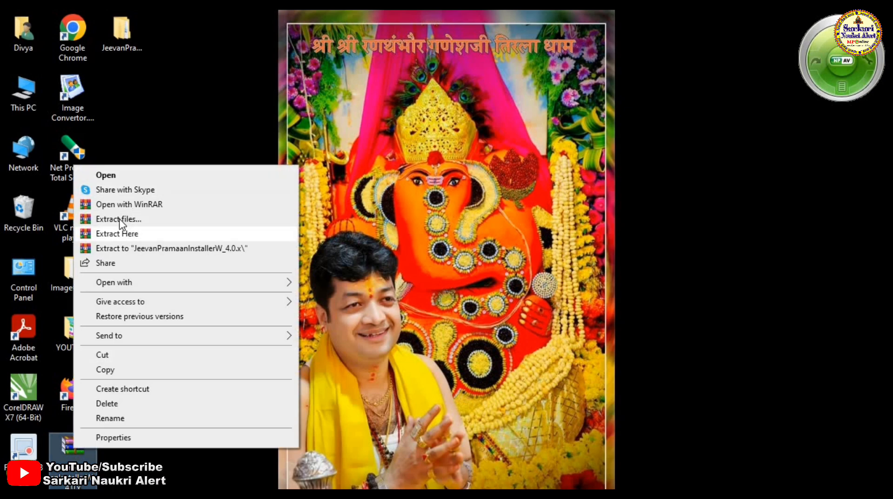
left_click(158, 110)
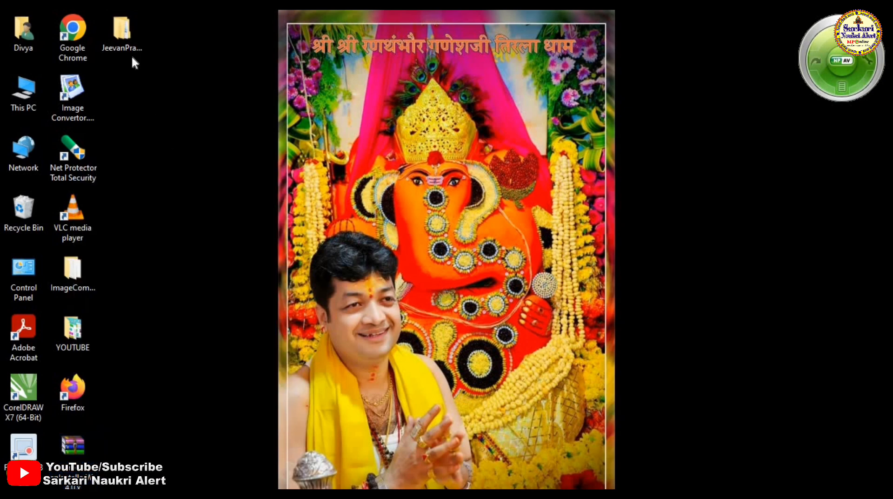
double_click(122, 34)
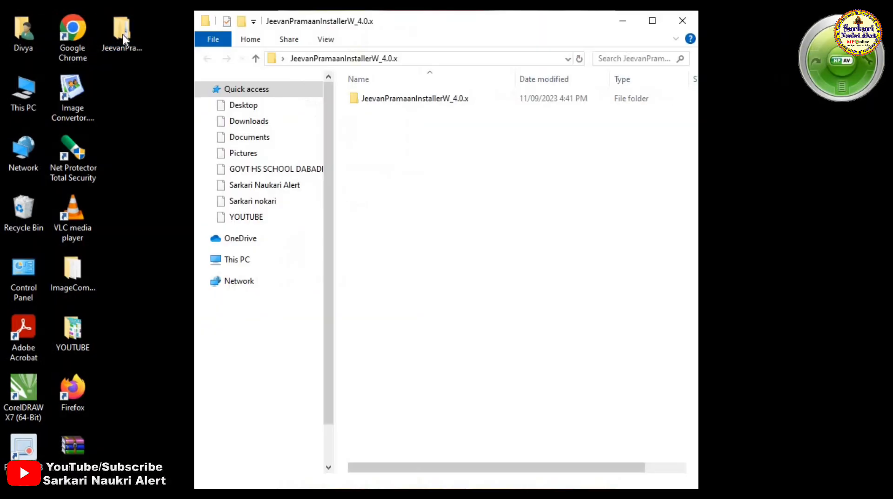
double_click(457, 27)
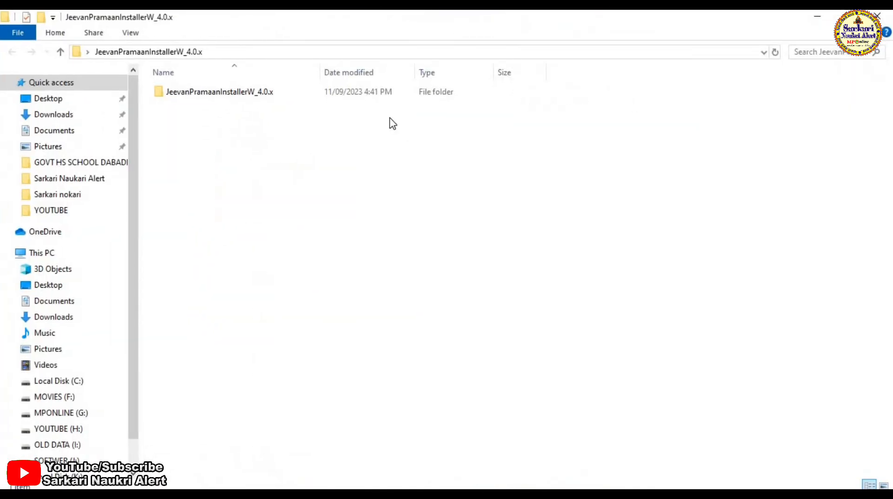
Open the RD_Service_Device_Driver PDF from the JeevanPramaanInstallerW_4.0.x folder.
double_click(199, 96)
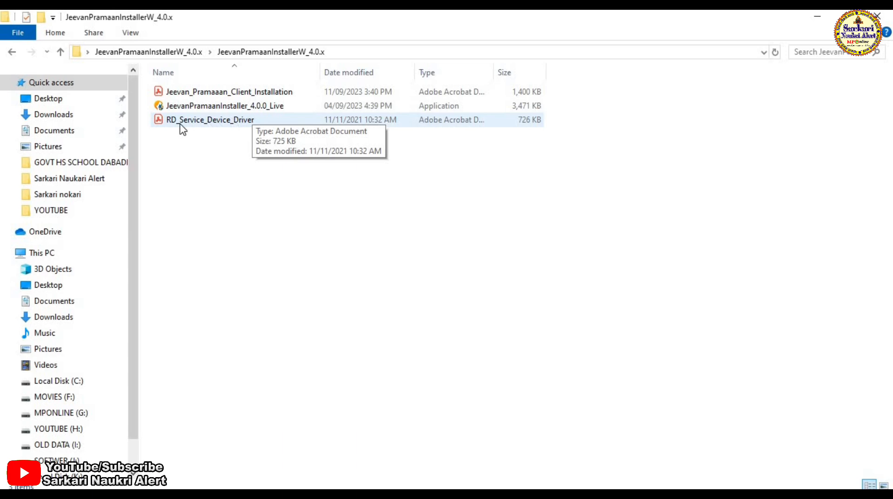
left_click(222, 123)
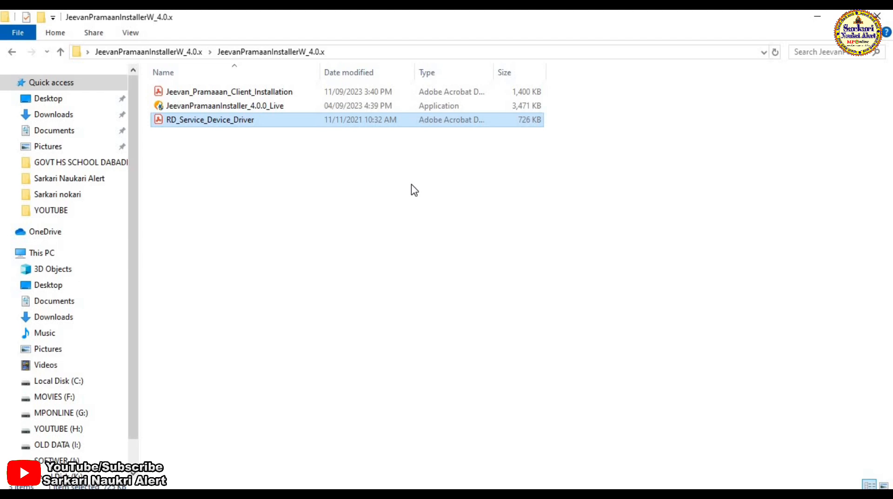
key("Return")
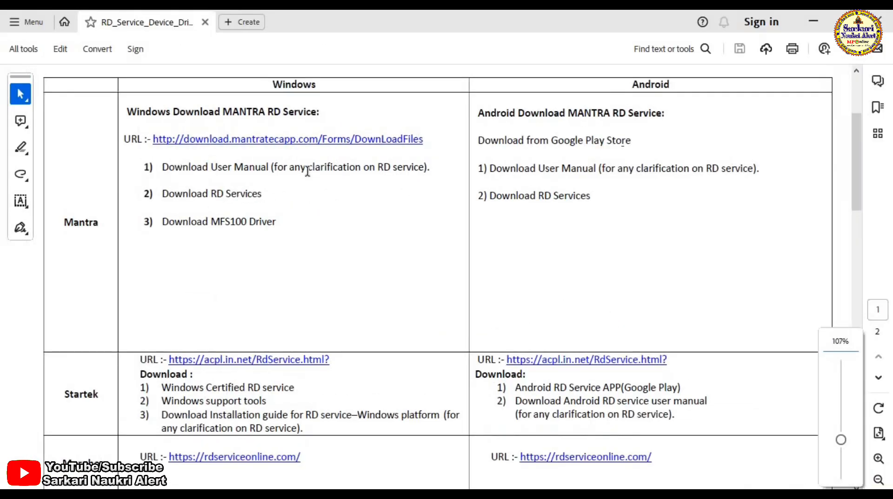
Read the RD service driver table, highlighting the Windows heading and the Mantra row links.
scroll(271, 146, "up", 1)
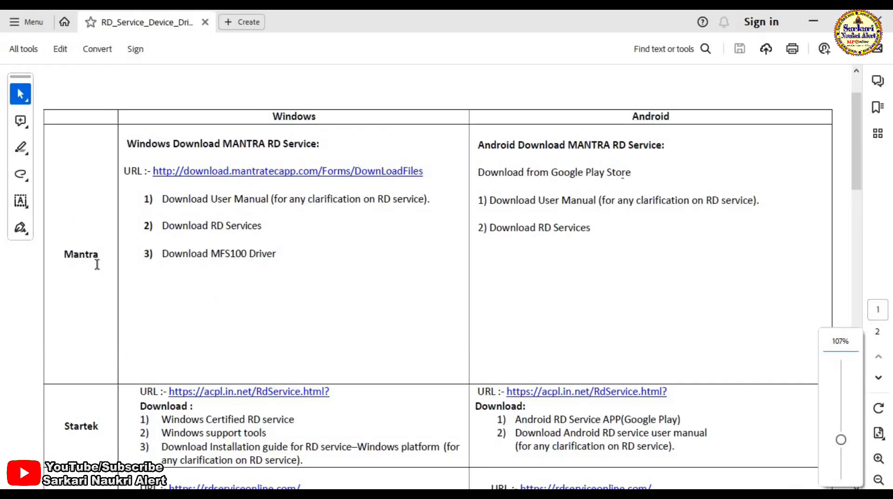
left_click_drag(65, 254, 104, 254)
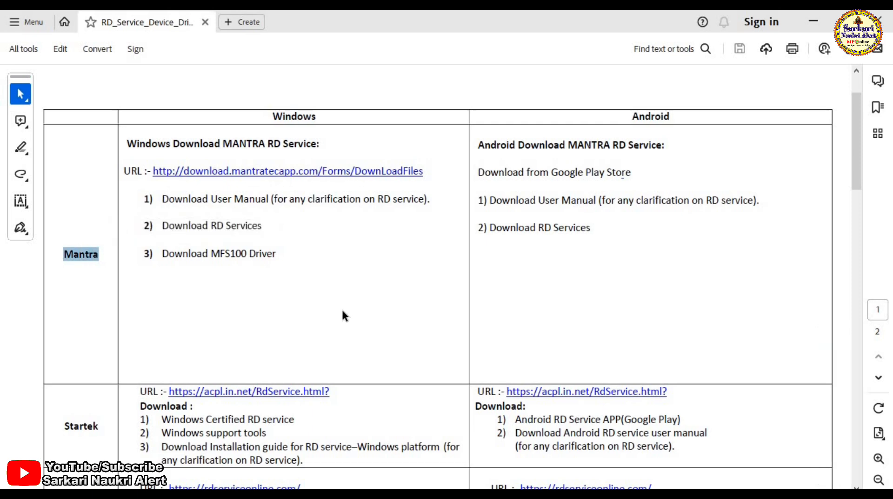
scroll(343, 311, "down", 2)
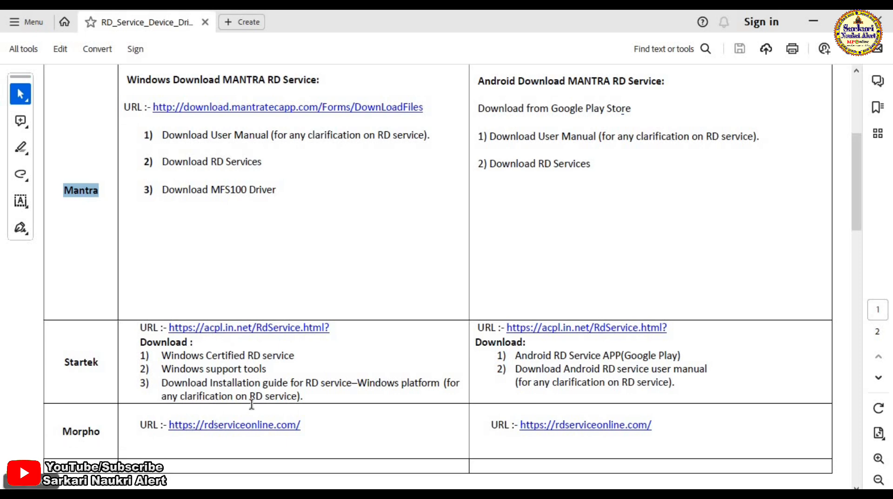
scroll(251, 207, "up", 3)
left_click_drag(271, 146, 331, 139)
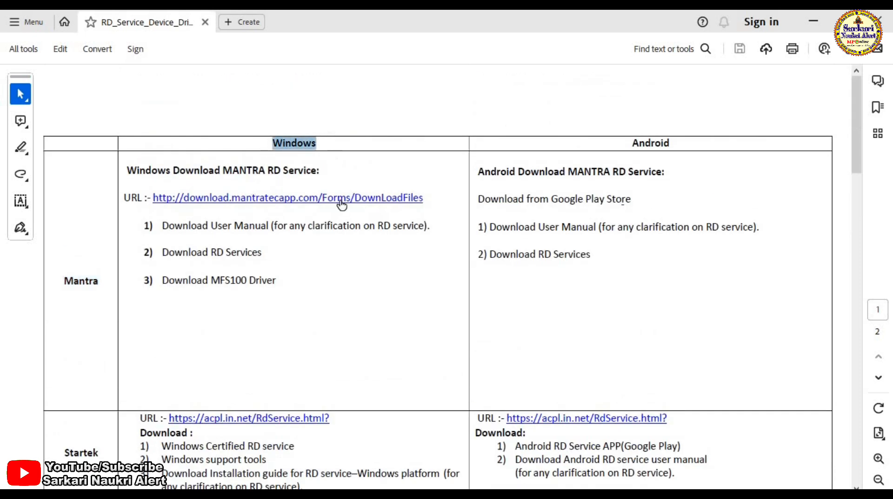
left_click_drag(622, 149, 691, 144)
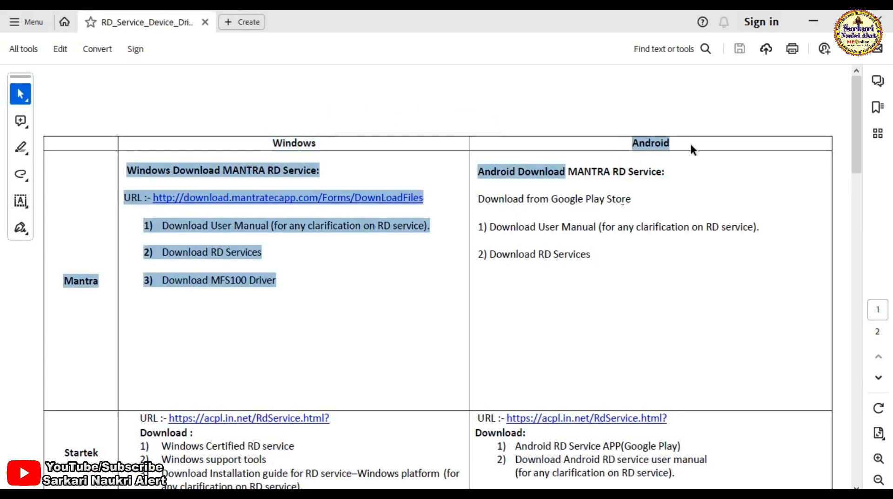
scroll(709, 435, "down", 12)
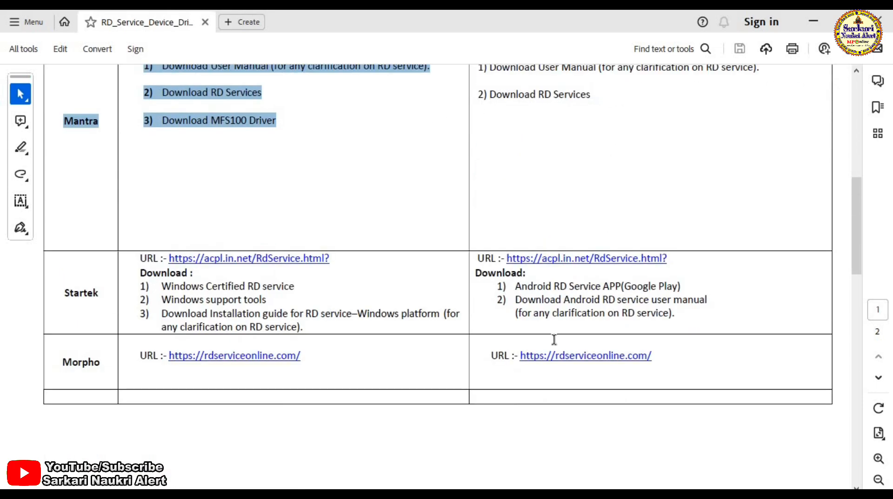
scroll(508, 287, "down", 6)
scroll(280, 314, "up", 4)
scroll(179, 317, "up", 10)
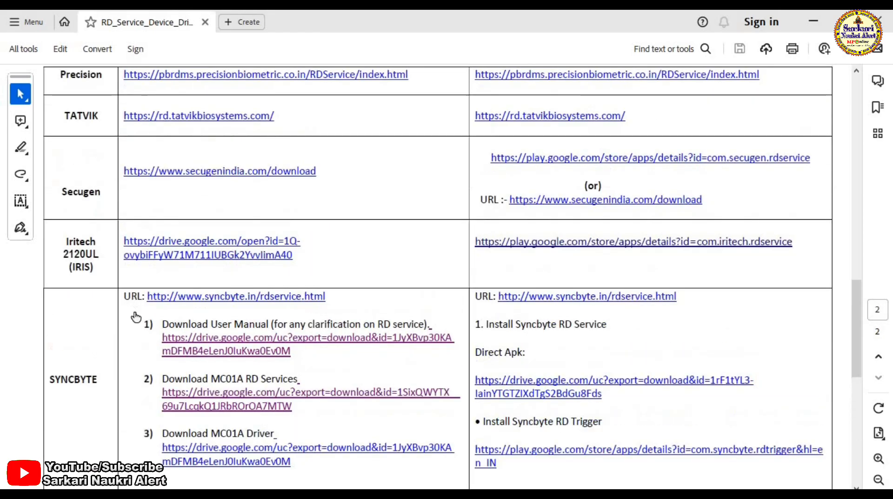
scroll(149, 300, "up", 3)
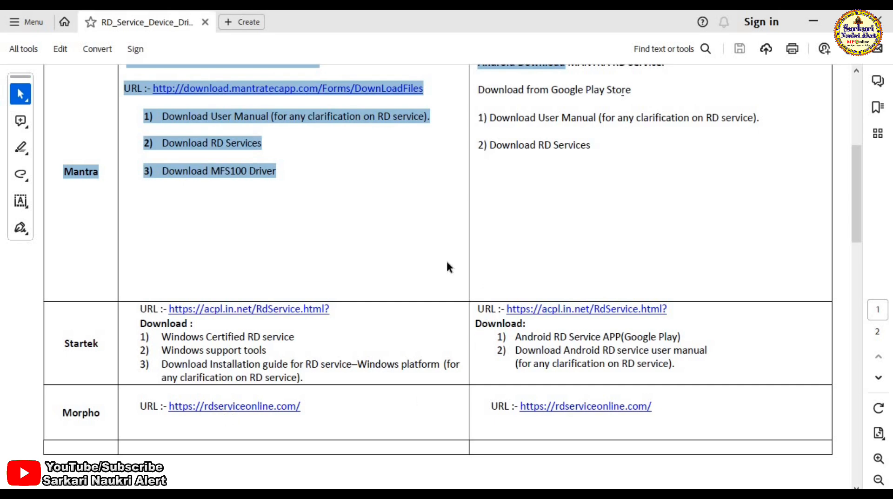
scroll(449, 265, "up", 3)
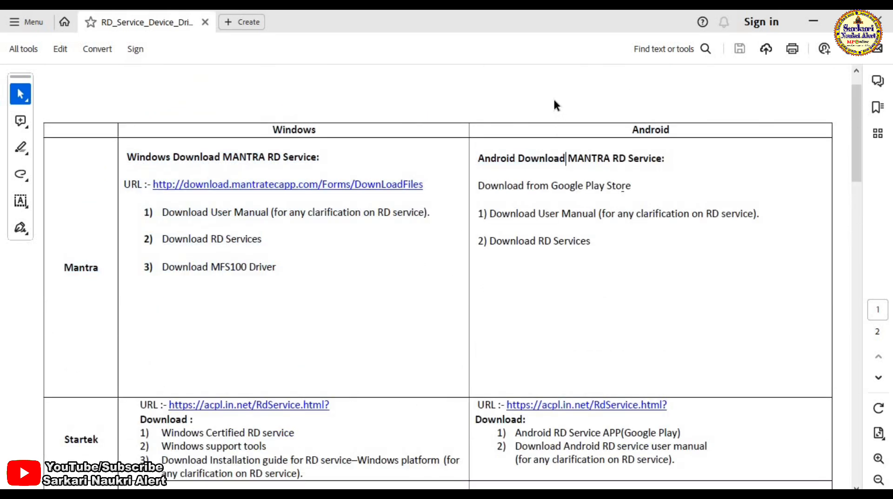
scroll(261, 404, "down", 2)
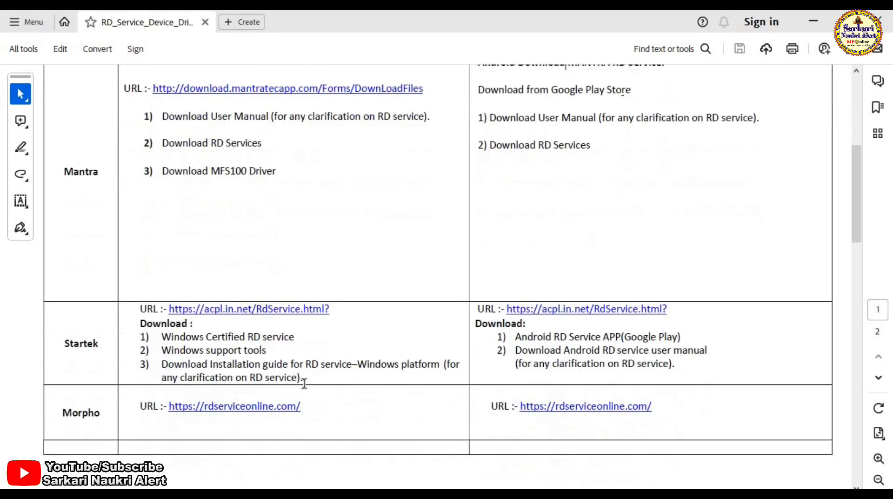
scroll(783, 169, "up", 2)
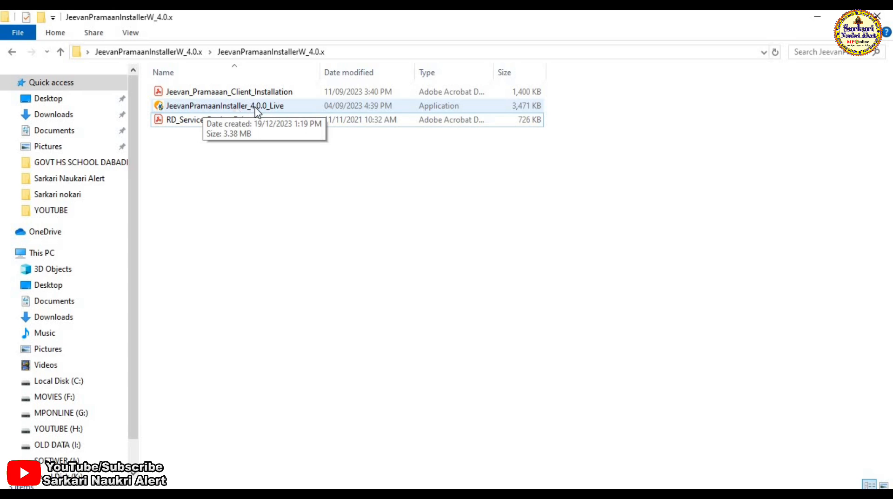
Run JeevanPramaanInstaller_4.0.0_Live as administrator.
left_click(216, 110)
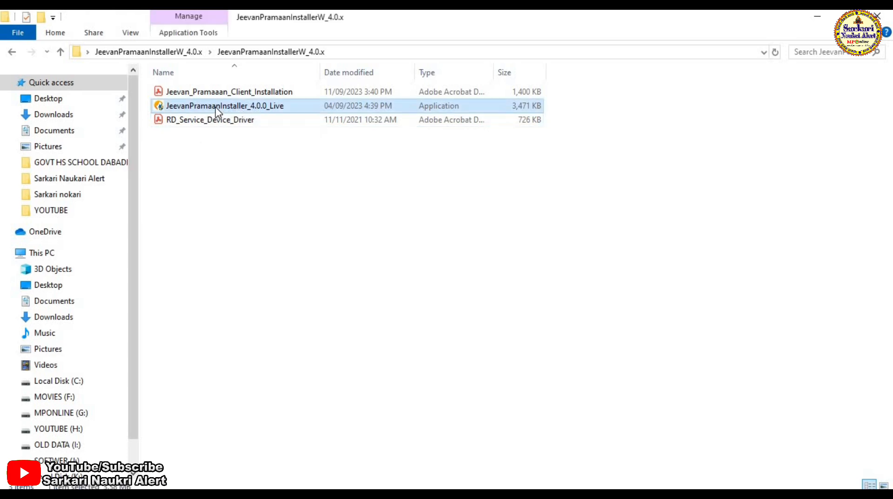
right_click(217, 107)
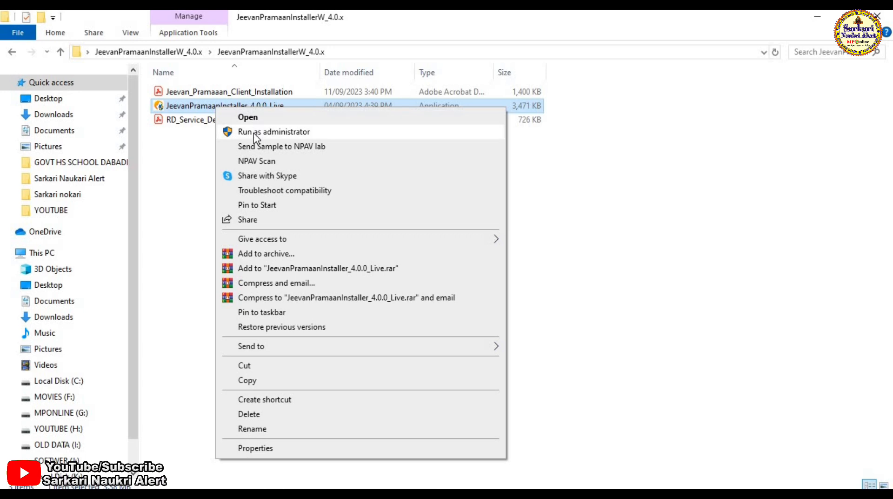
left_click(253, 132)
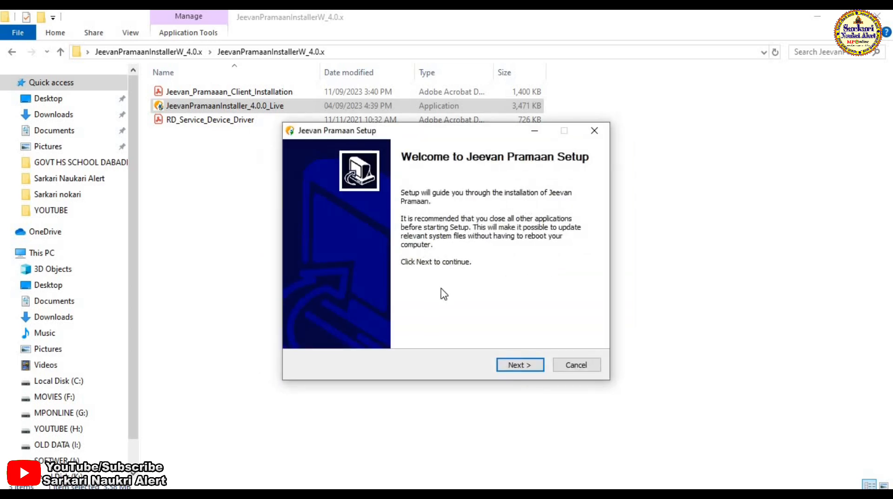
In setup, include the Morpho device component and keep the default install folder.
left_click(513, 367)
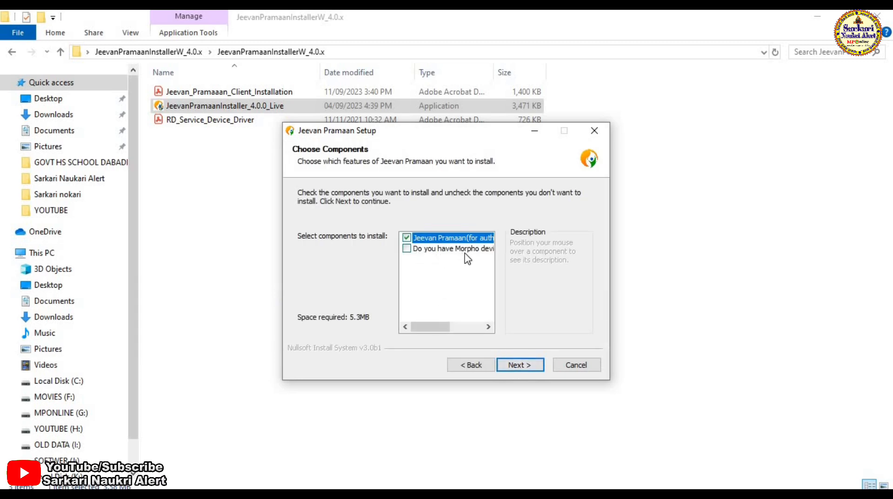
left_click(408, 249)
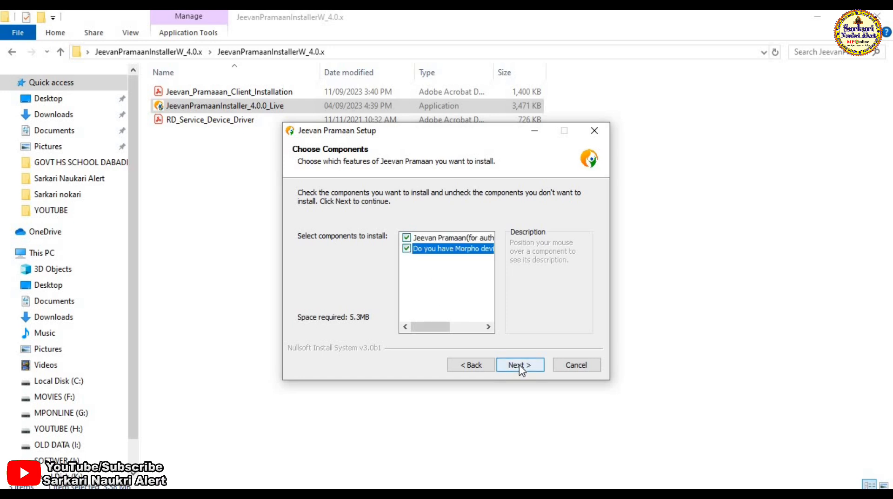
left_click(517, 367)
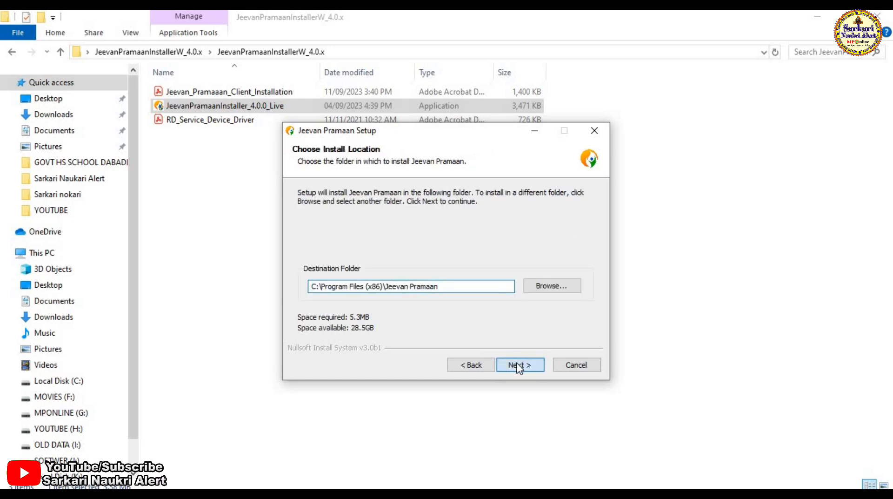
left_click(518, 366)
scroll(365, 253, "down", 5)
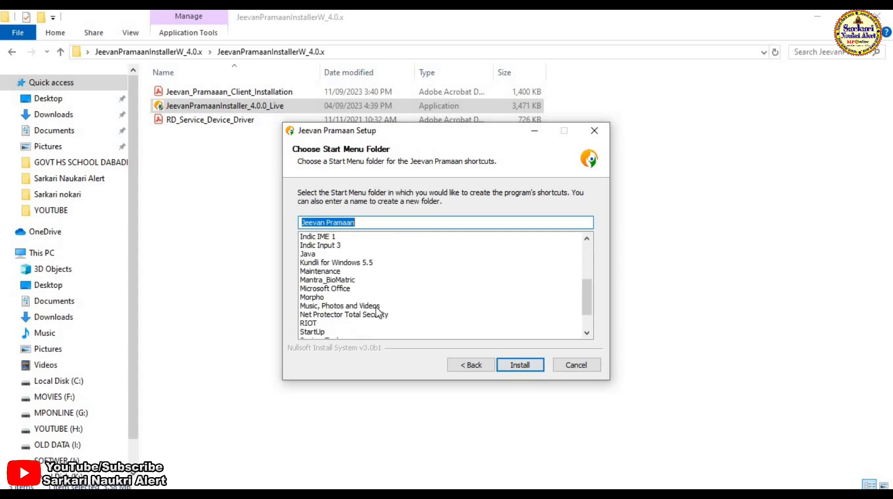
scroll(440, 315, "up", 5)
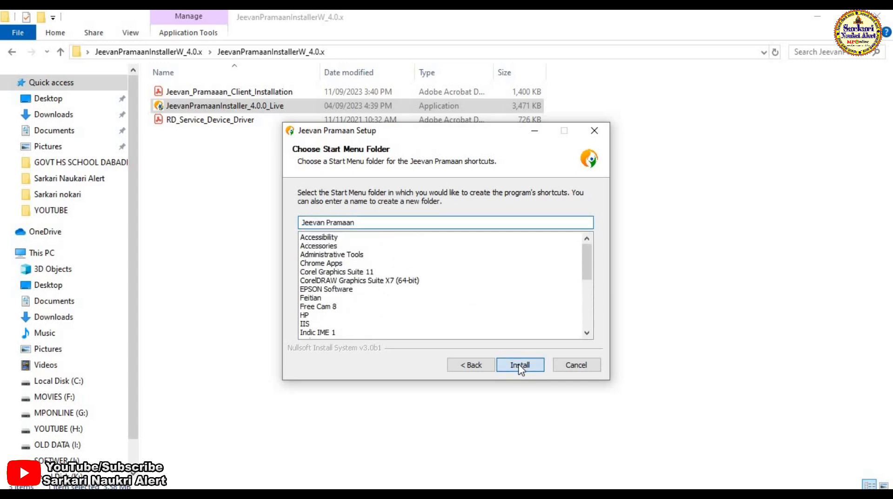
Install Jeevan Pramaan, finish with it launching, and minimize File Explorer.
left_click(520, 366)
left_click(519, 366)
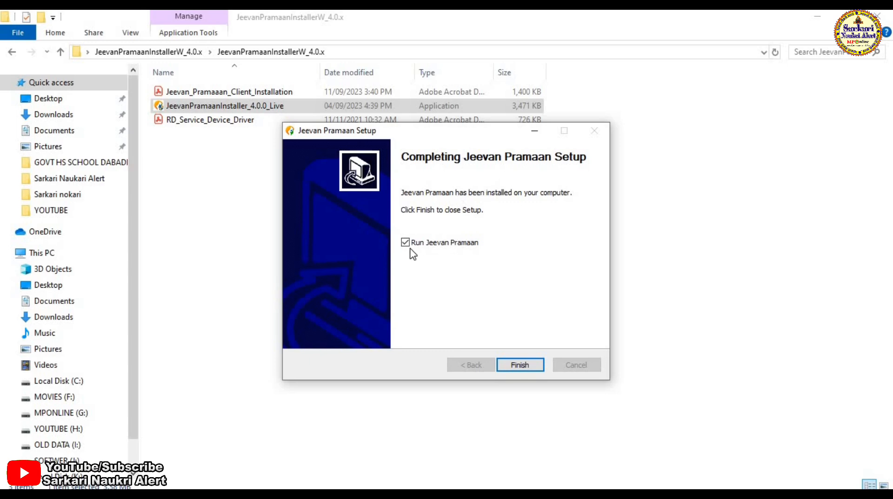
left_click(519, 367)
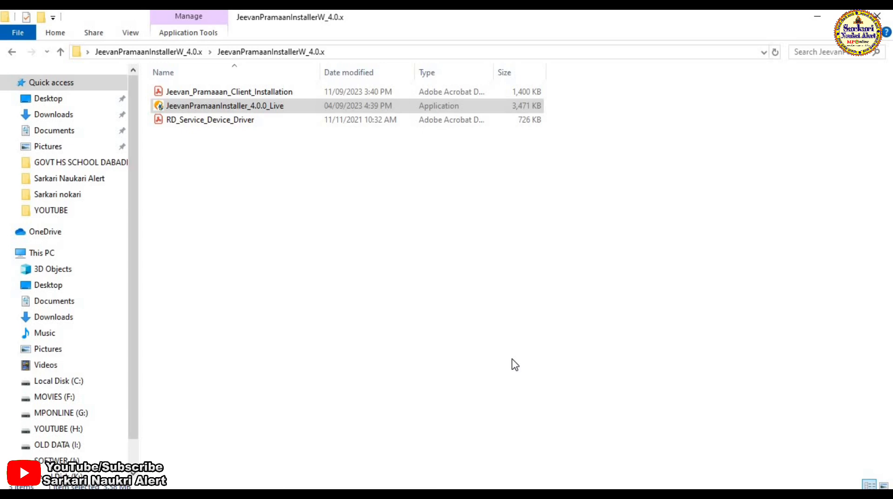
left_click(818, 18)
Register the device with the operator's Aadhaar, mobile and e-mail, and verify the OTP.
mouse_move(474, 148)
left_mouse_down()
mouse_move(477, 128)
mouse_move(473, 162)
mouse_move(481, 159)
mouse_move(470, 155)
left_mouse_up()
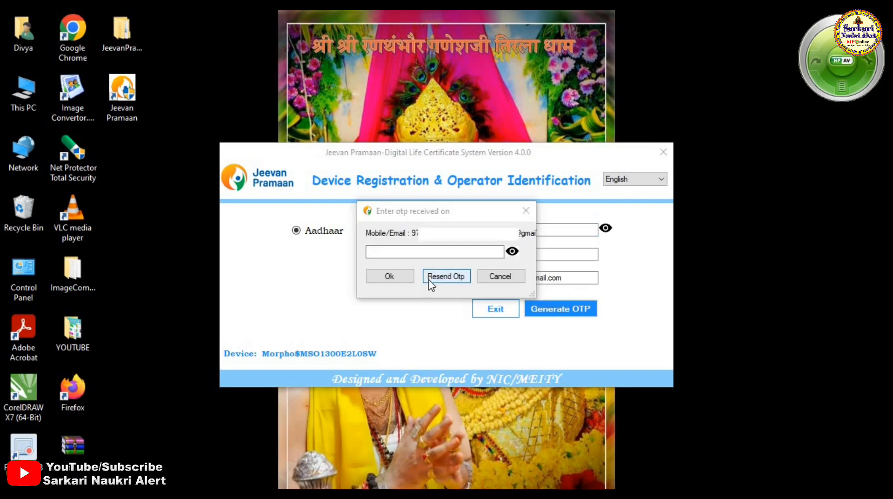
left_click(382, 251)
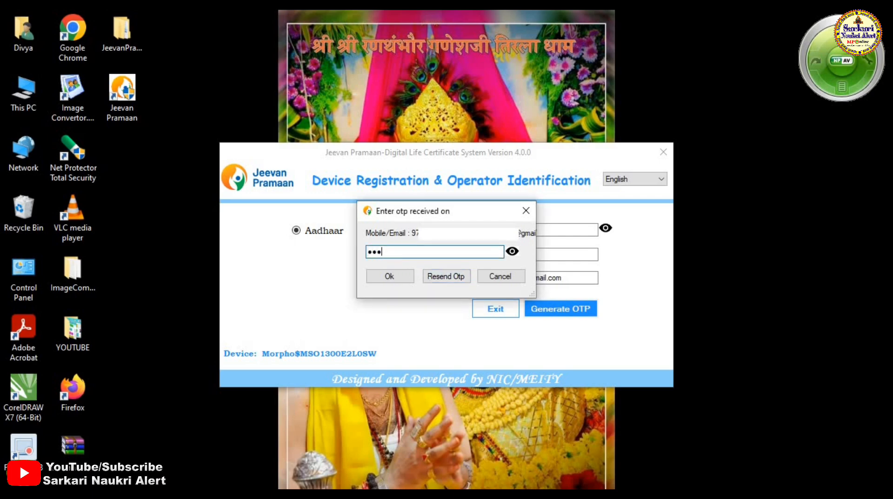
left_click(390, 276)
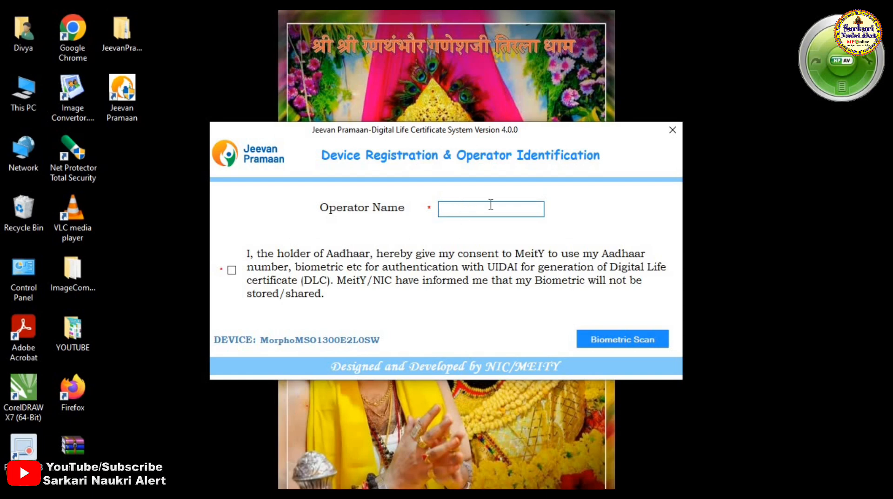
Give Aadhaar consent, enter the operator name, and pass the biometric scan.
left_click(232, 270)
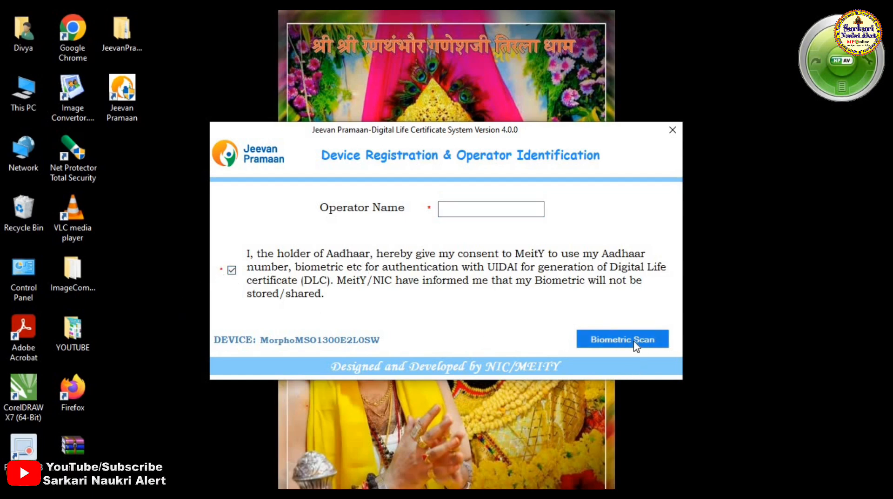
left_click(458, 210)
left_click(457, 210)
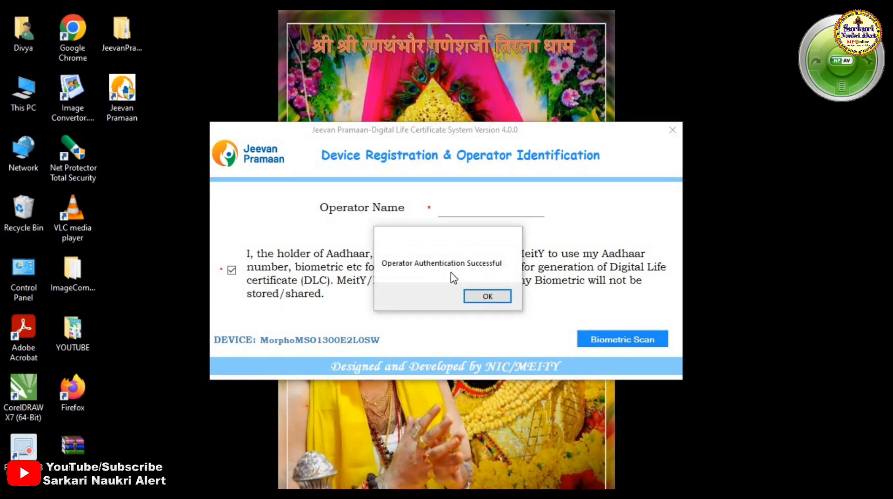
left_click(487, 296)
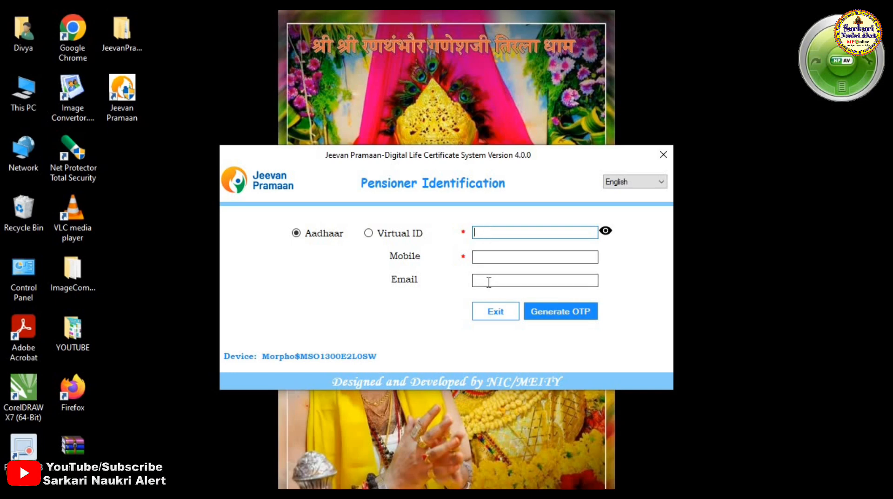
Enter the pensioner's Aadhaar, mobile and e-mail, then submit the received OTP.
left_click(554, 318)
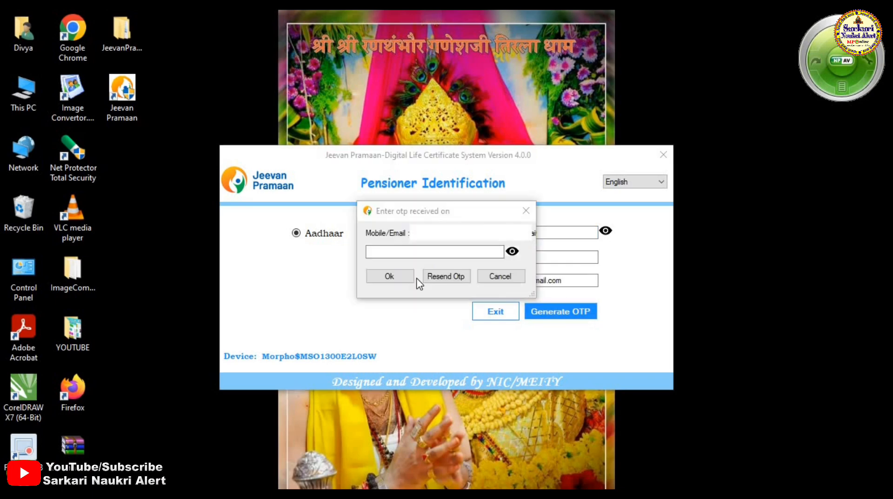
left_click(395, 251)
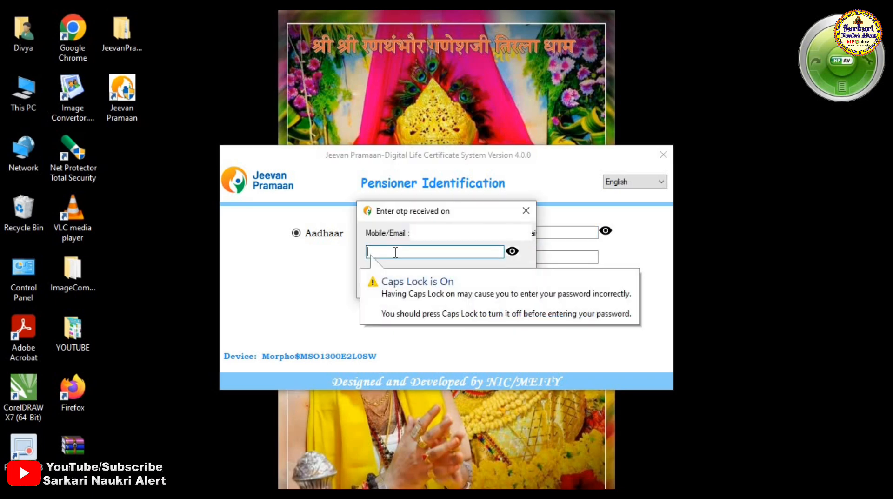
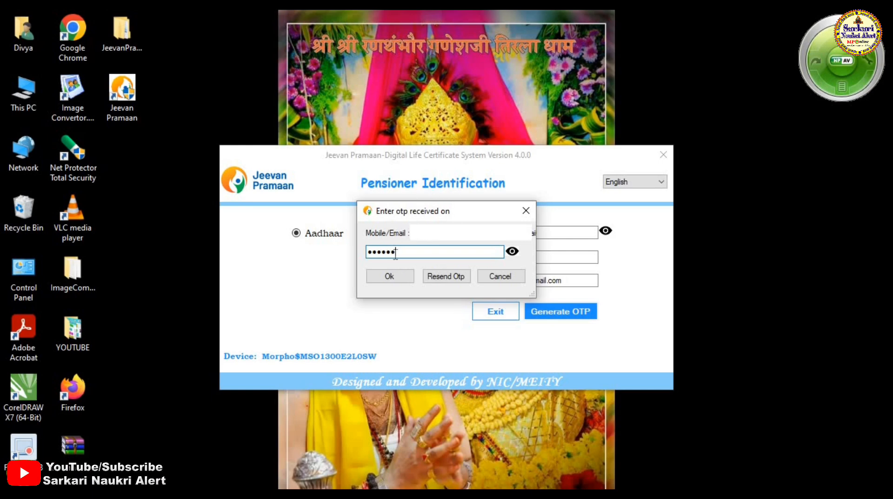
left_click(391, 277)
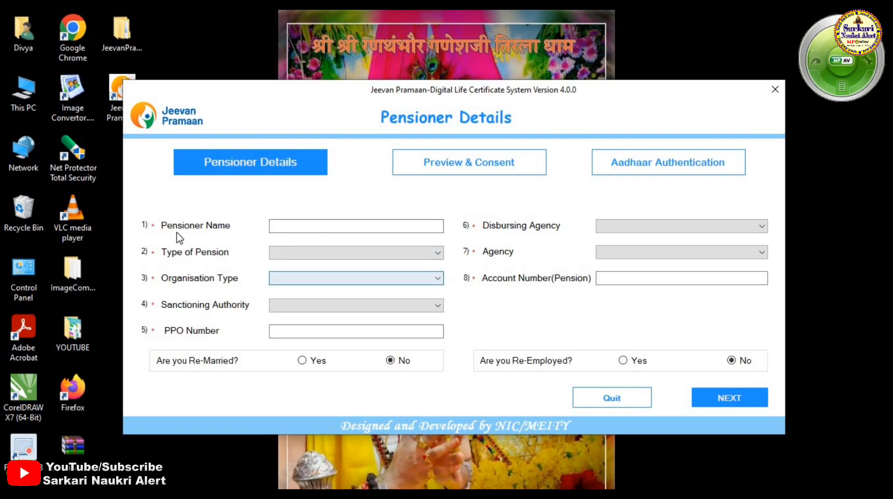
Set Type of Pension to Service on the Pensioner Details form.
left_click(296, 225)
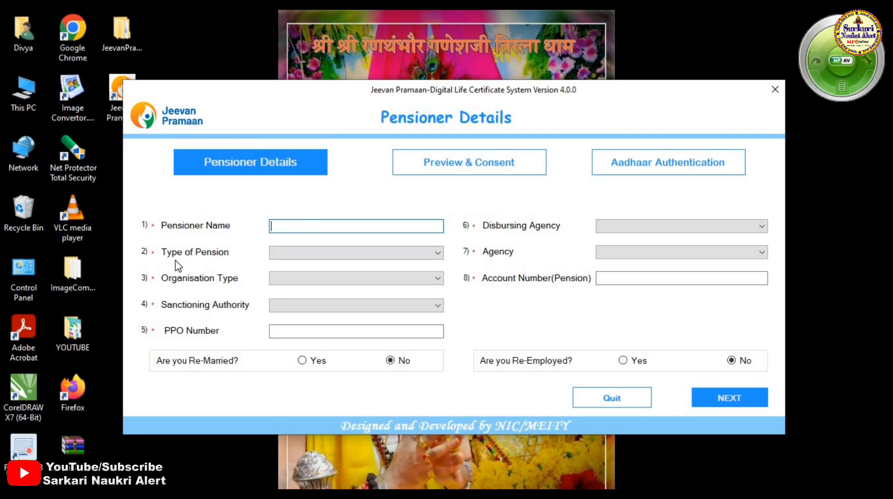
left_click(438, 255)
left_click(436, 254)
left_click(436, 255)
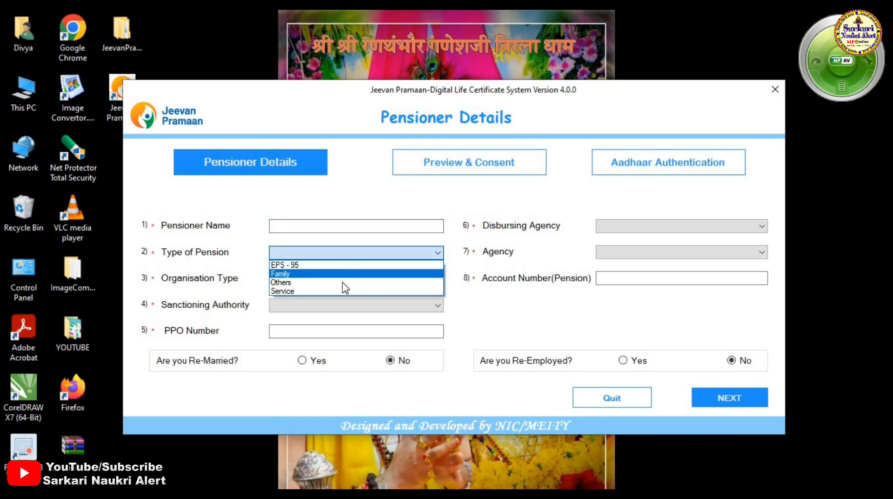
left_click(301, 293)
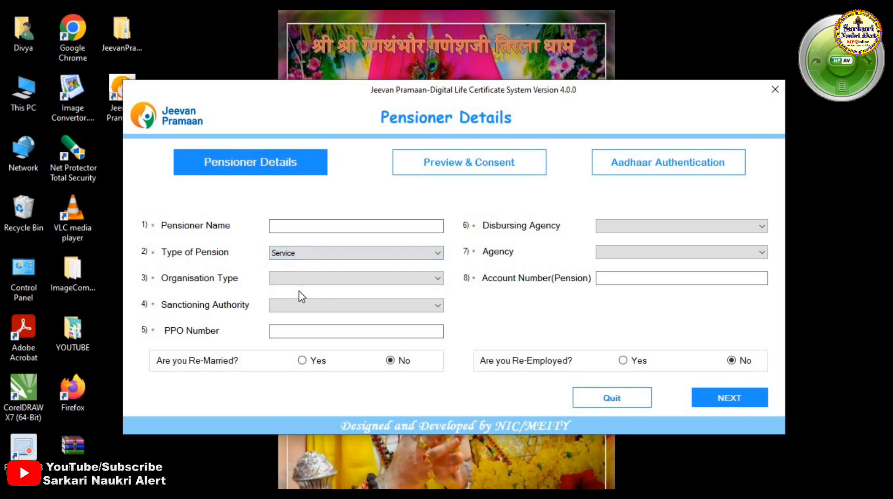
left_click(295, 255)
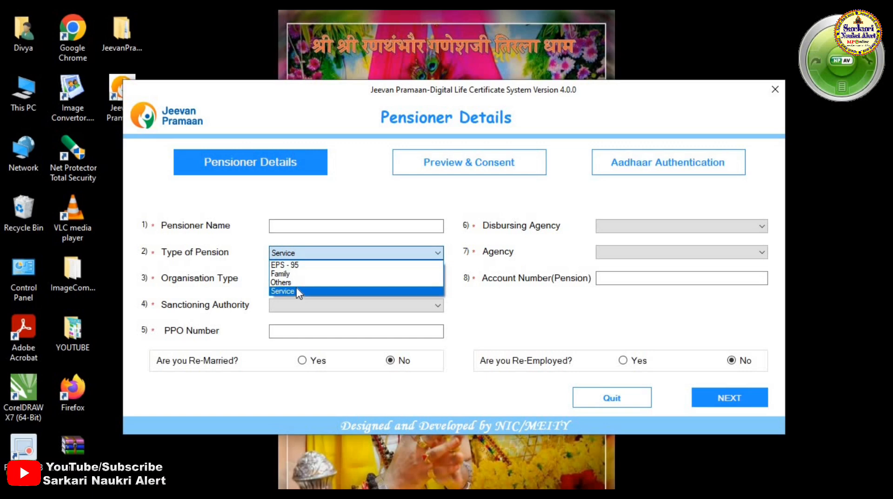
left_click(279, 290)
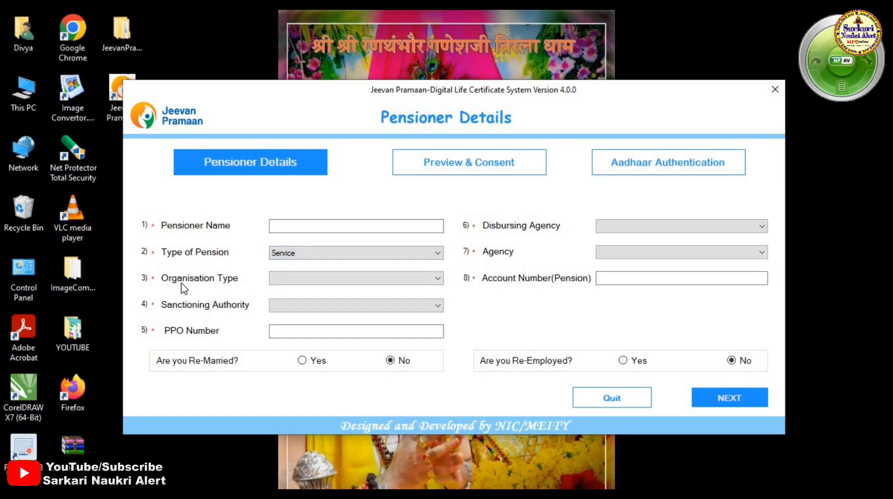
Choose State Government/UT as the Organisation Type.
left_click(386, 286)
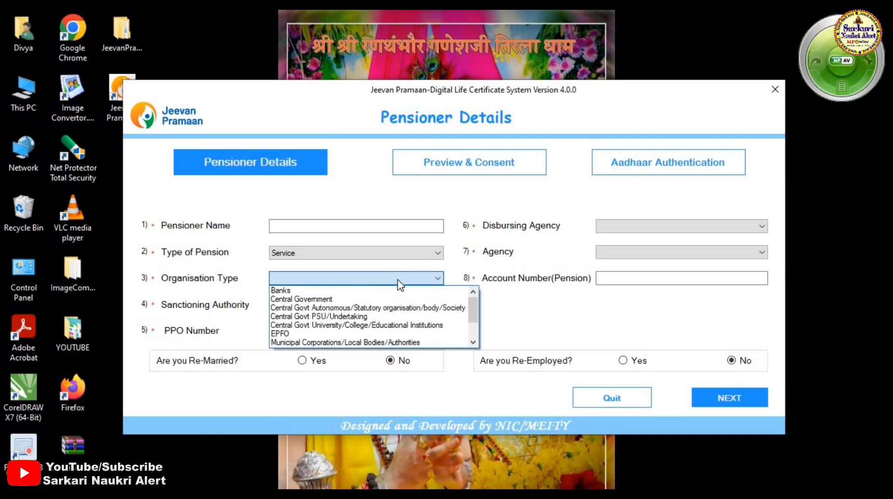
left_click_drag(477, 315, 470, 298)
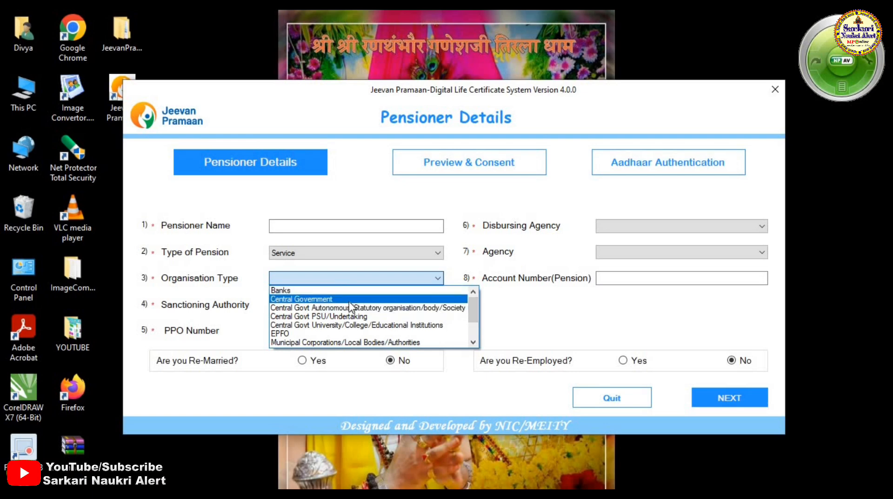
scroll(367, 309, "down", 3)
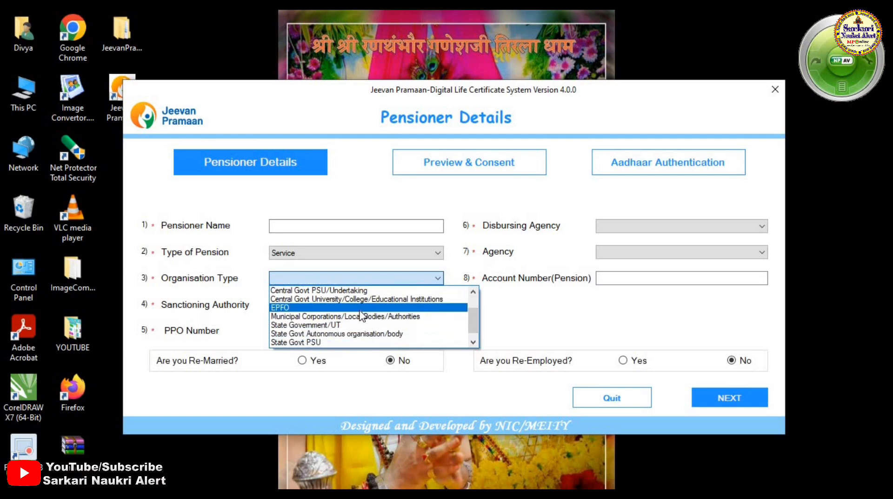
left_click(320, 325)
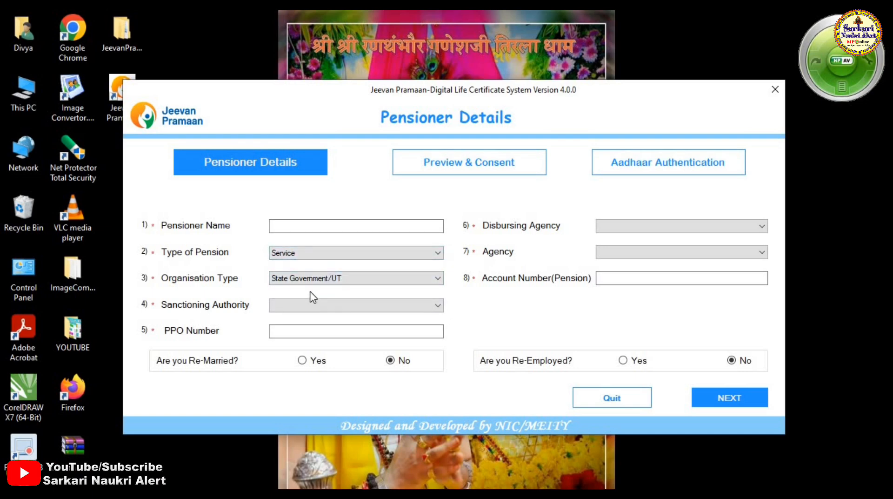
Select State Government Madhya Pradesh as the Sanctioning Authority, then move to the PPO Number field.
left_click(347, 306)
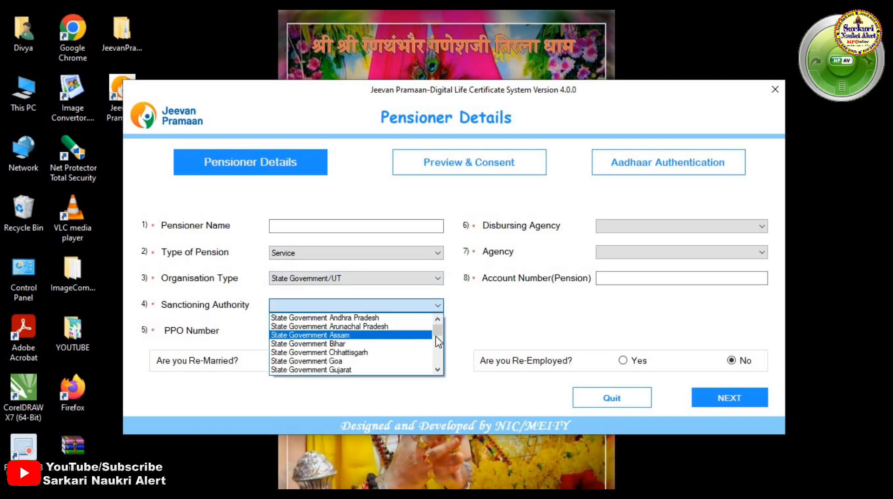
left_click_drag(438, 328, 441, 341)
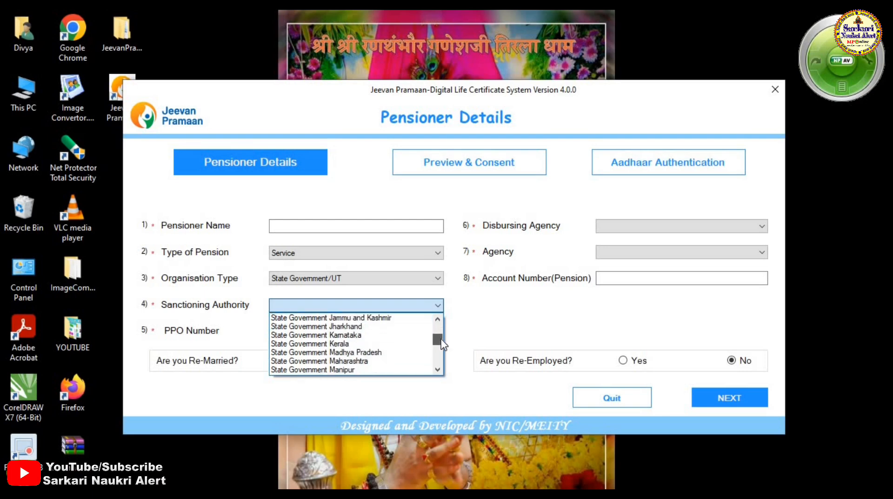
left_click(381, 353)
left_click(381, 353)
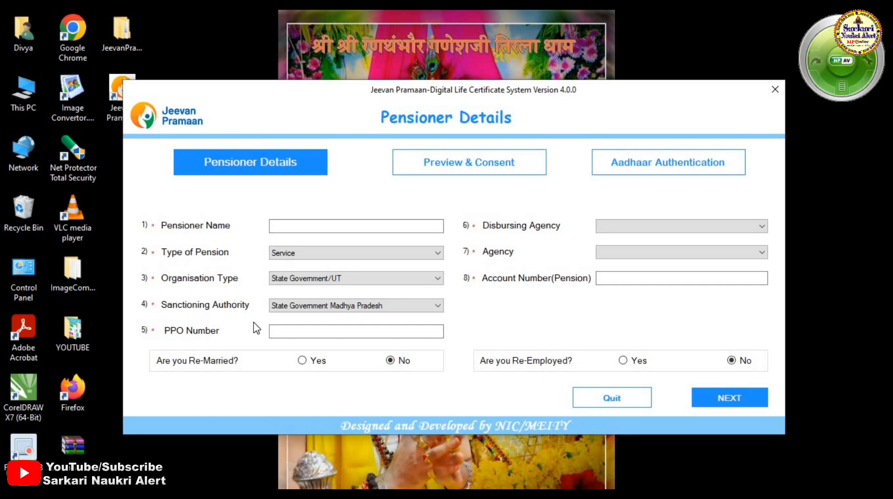
left_click(280, 332)
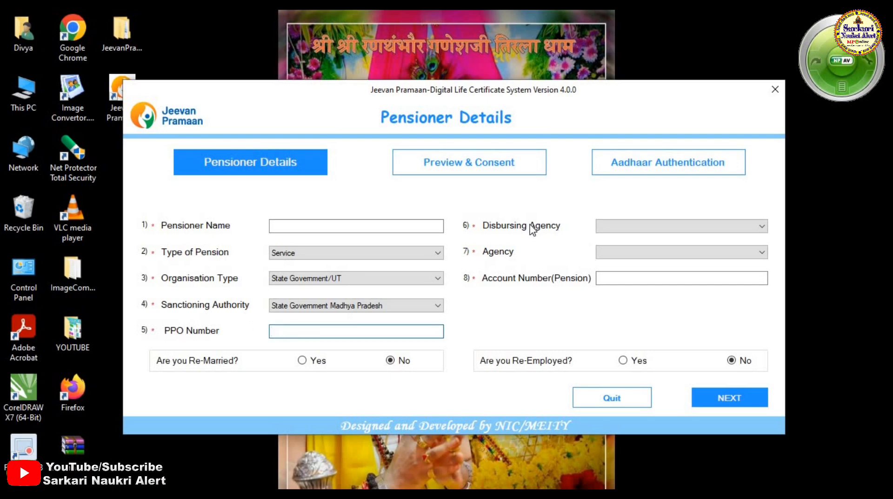
Choose Bank - State Government Madhya Pradesh as Disbursing Agency and browse the Agency bank list.
left_click(669, 230)
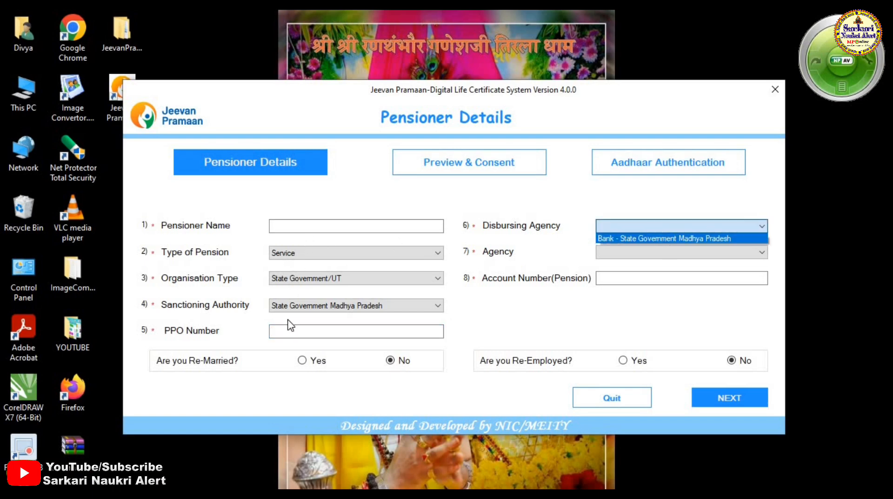
left_click(638, 240)
left_click(654, 254)
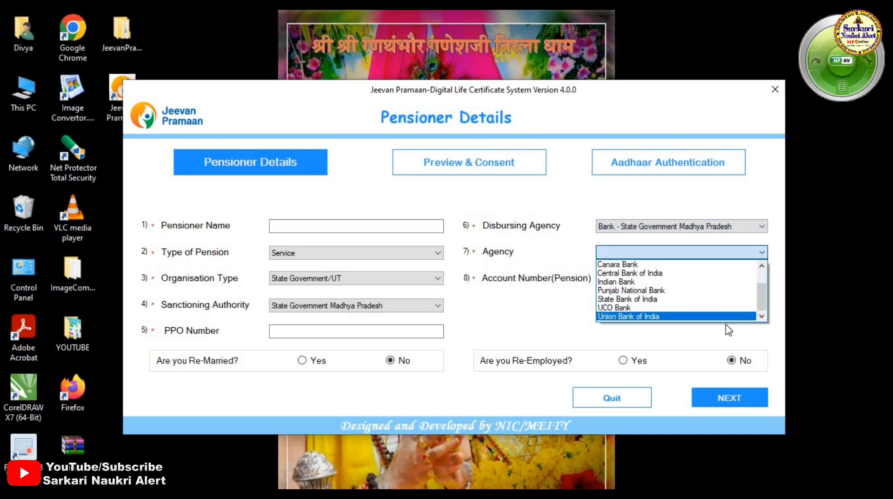
left_click_drag(760, 301, 741, 280)
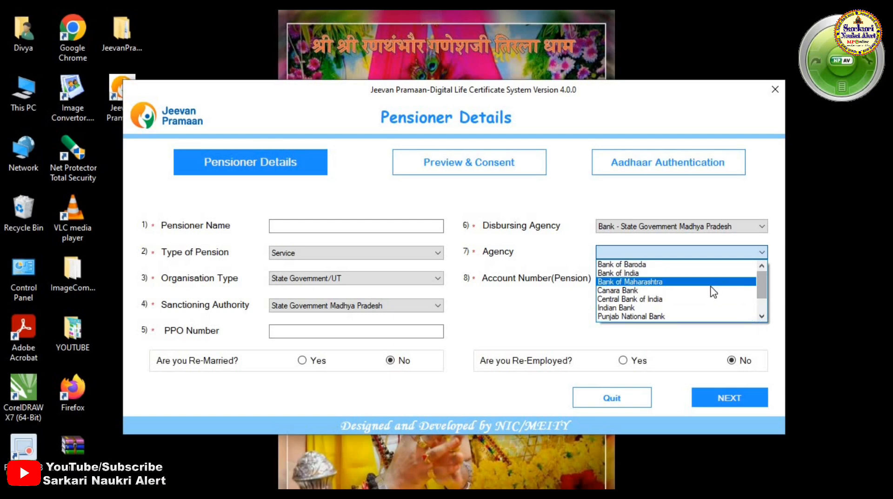
scroll(692, 290, "down", 1)
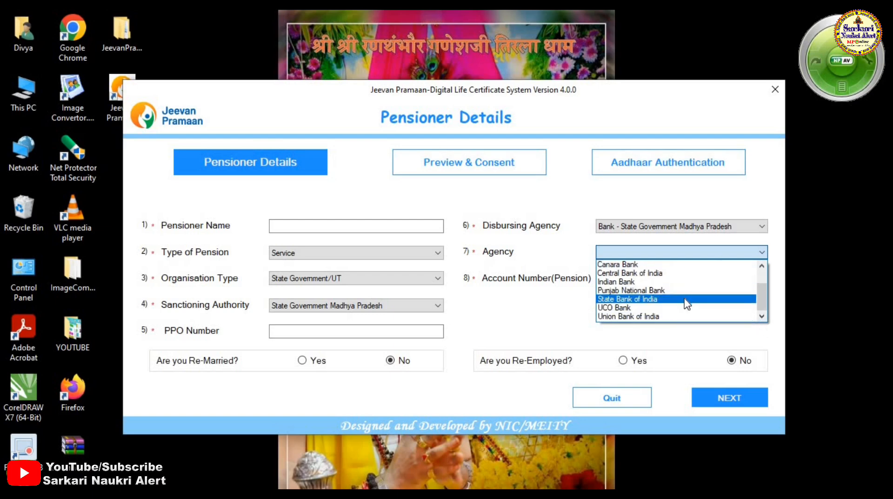
scroll(687, 303, "up", 1)
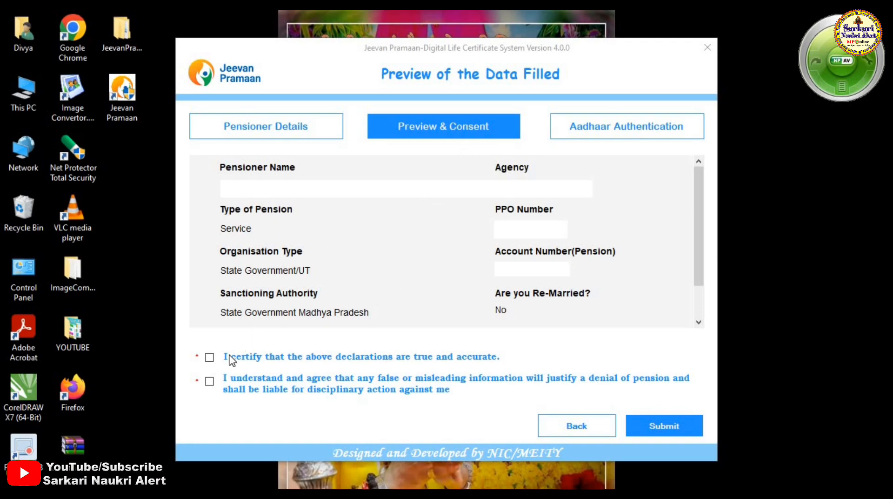
Tick both declaration checkboxes and submit the details for Aadhaar authentication.
left_click(210, 357)
left_click(210, 381)
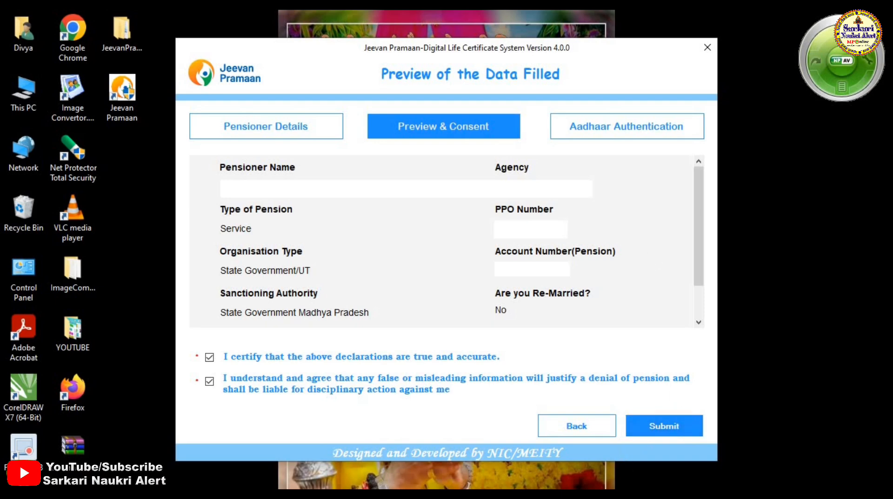
left_click(685, 427)
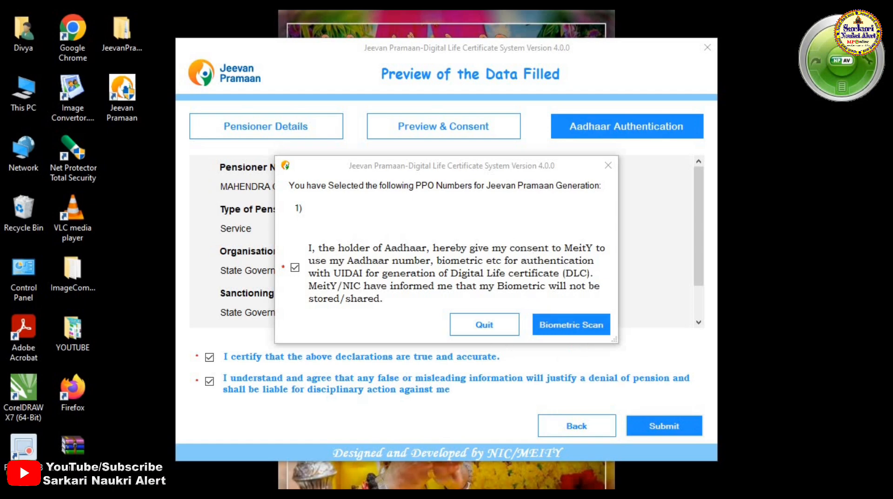
Start the biometric fingerprint scan to authenticate and submit the life certificate.
left_click(574, 331)
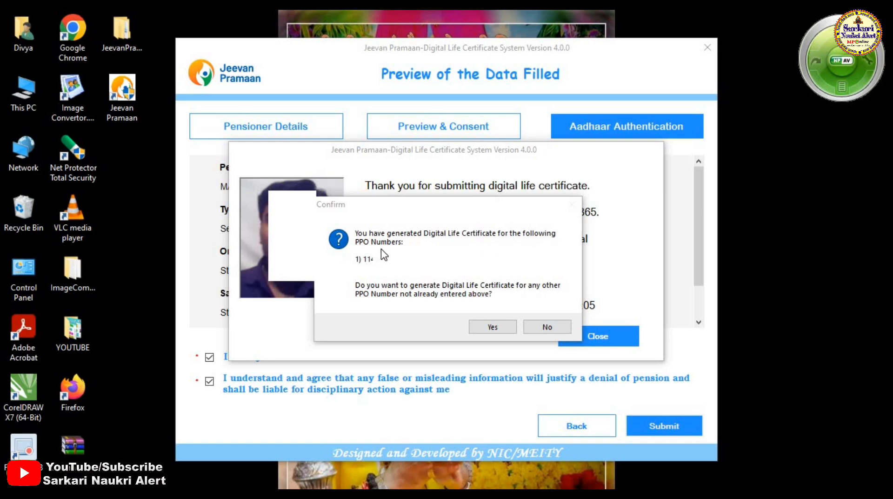
Confirm Yes to generate a certificate for another PPO number.
left_click(494, 328)
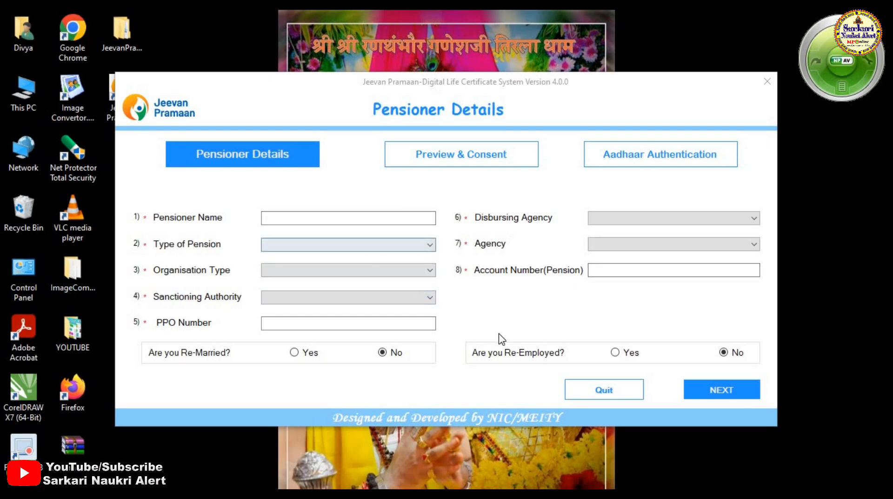
Quit the Pensioner Details window to close the Jeevan Pramaan client.
left_click(601, 394)
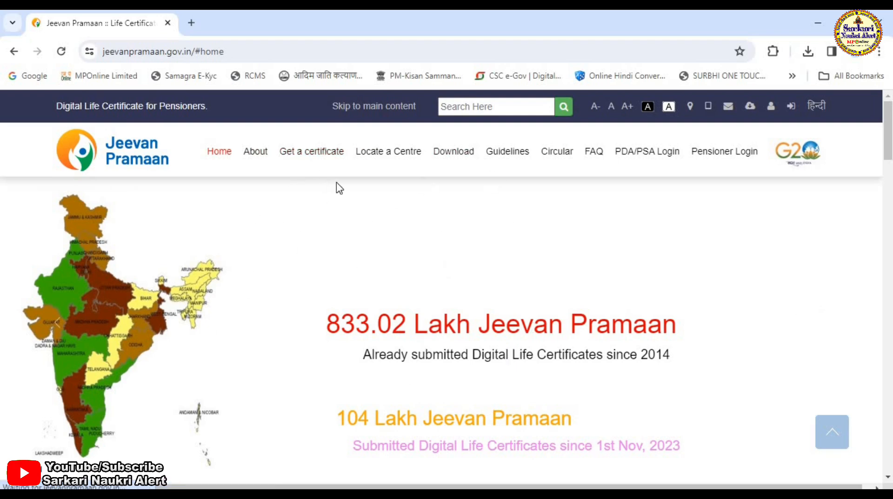
Go to Pensioner Login on jeevanpramaan.gov.in and scroll to the sign-in form.
left_click(724, 162)
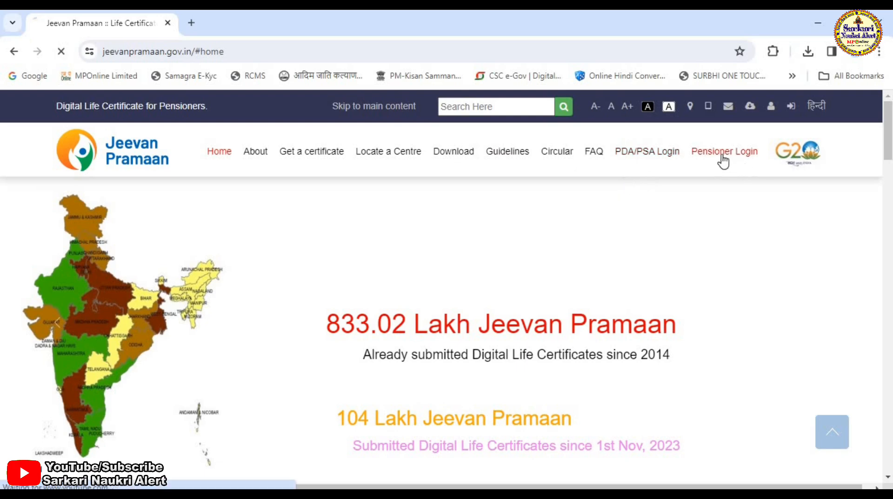
scroll(534, 277, "down", 4)
scroll(533, 278, "down", 1)
Enter the Pramaan ID and the received OTP, then log in to view the Life Certificate.
left_click(480, 232)
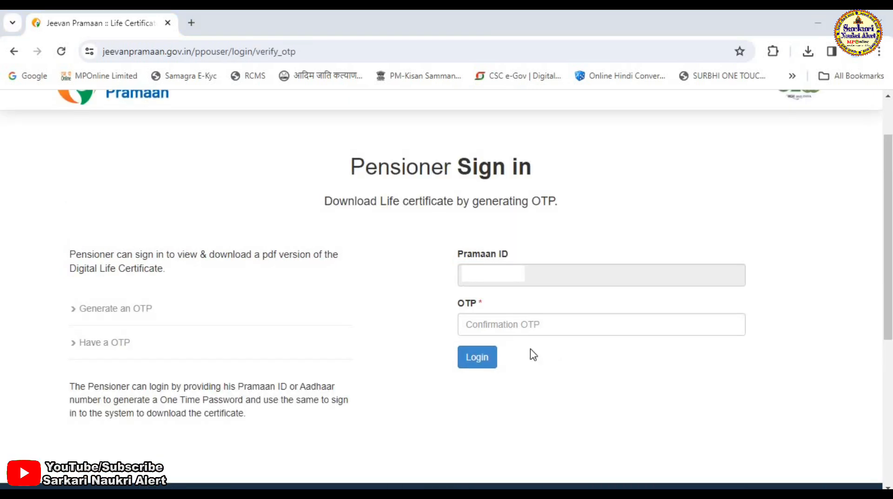
left_click(506, 317)
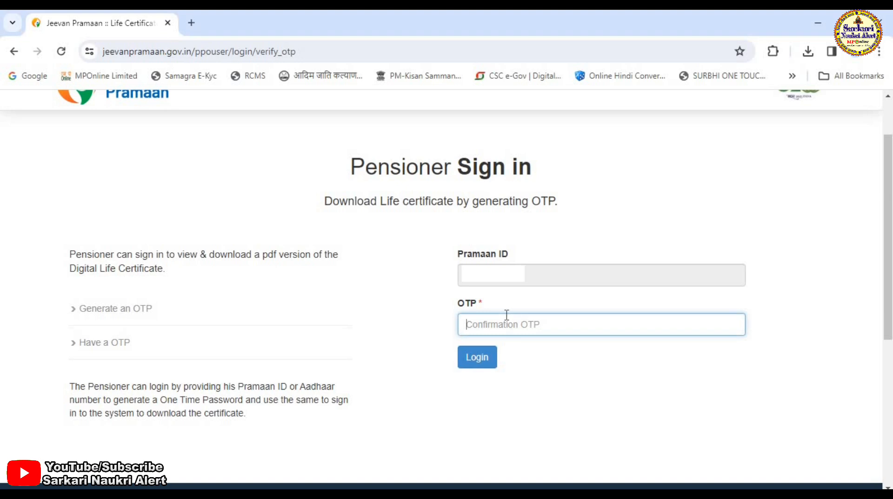
left_click(481, 369)
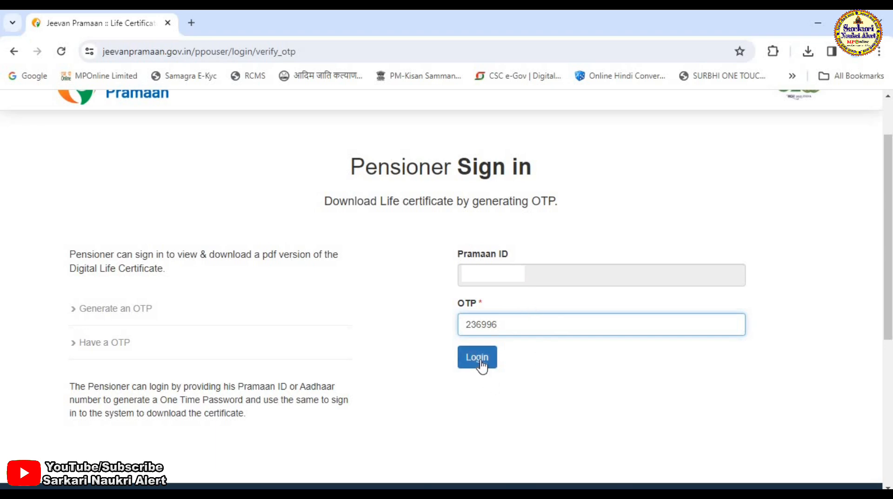
left_click(481, 366)
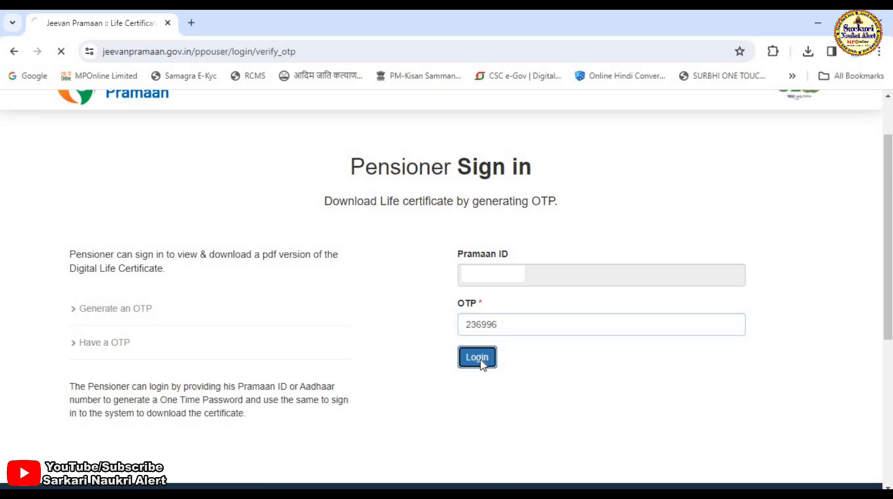